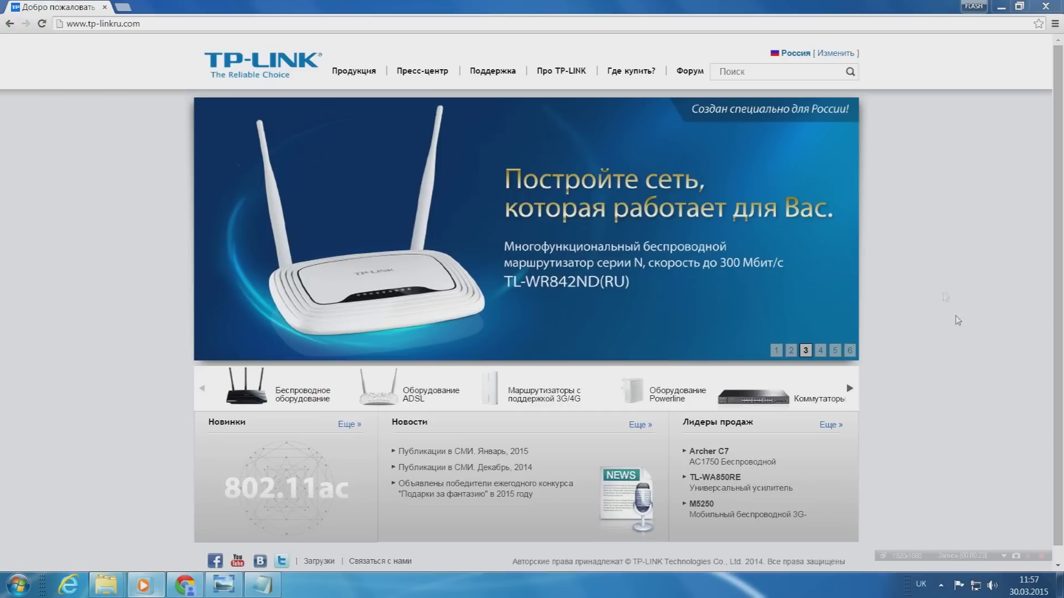
Search the TP-LINK site for TL-WR741ND and filter the results to downloads.
{"action": "left_click", "coordinate": [1028, 556]}
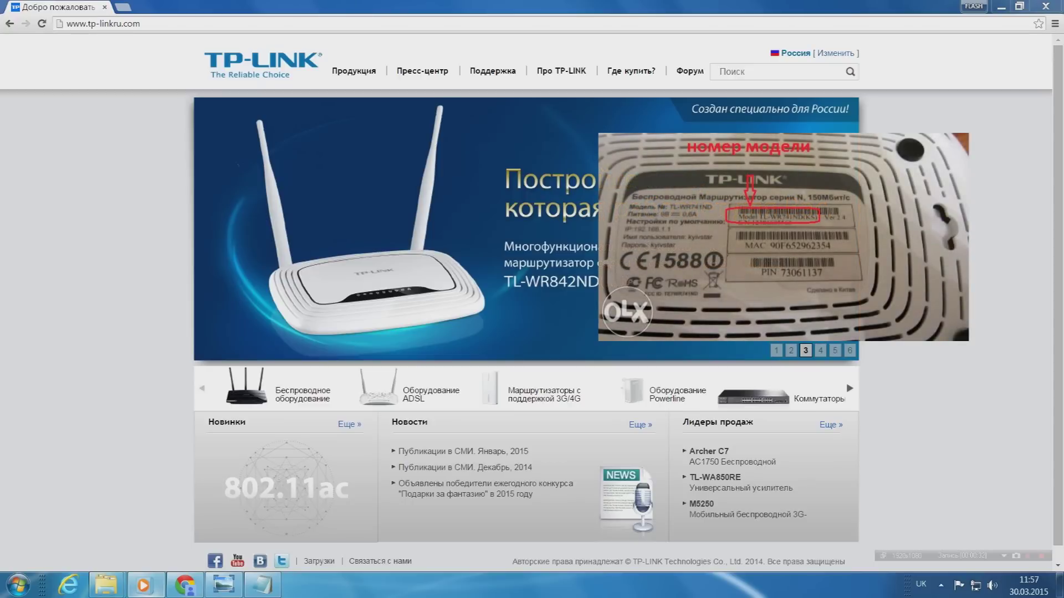
{"action": "left_click", "coordinate": [776, 71]}
{"action": "type", "text": "T"}
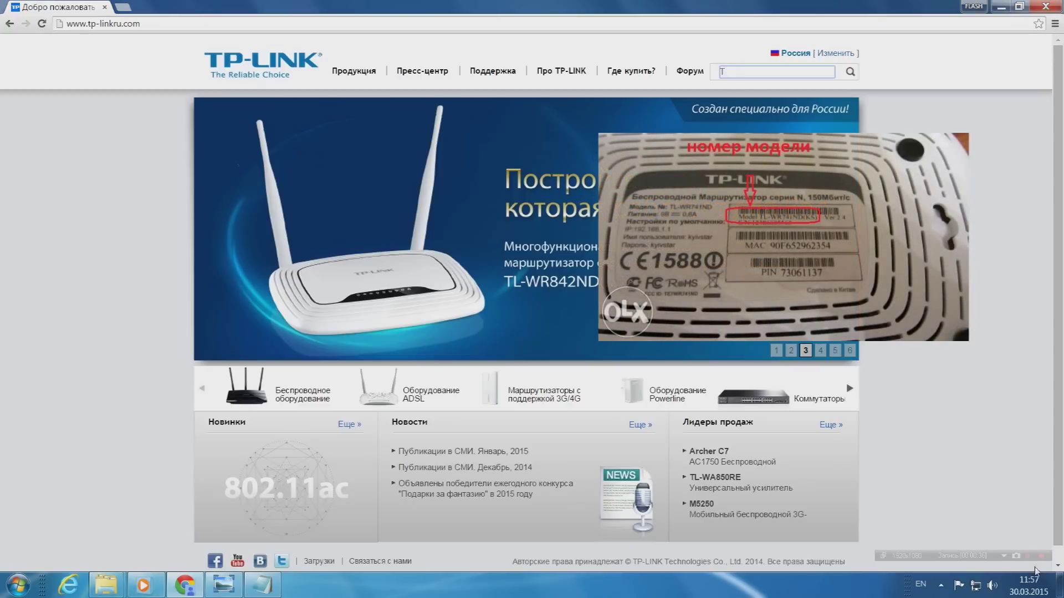
{"action": "type", "text": "L-WR741ND"}
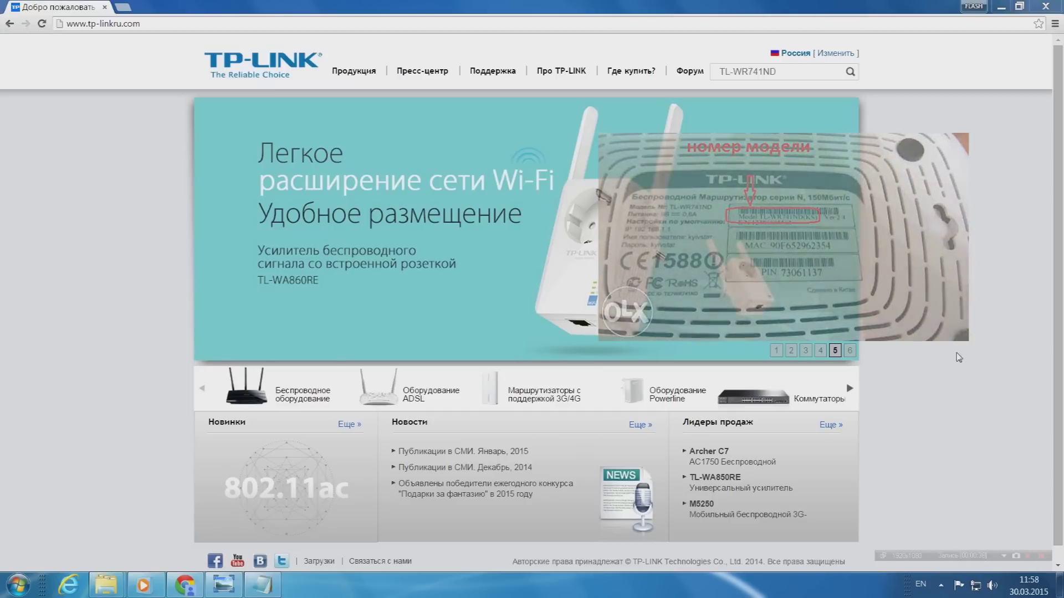
{"action": "left_click", "coordinate": [851, 73]}
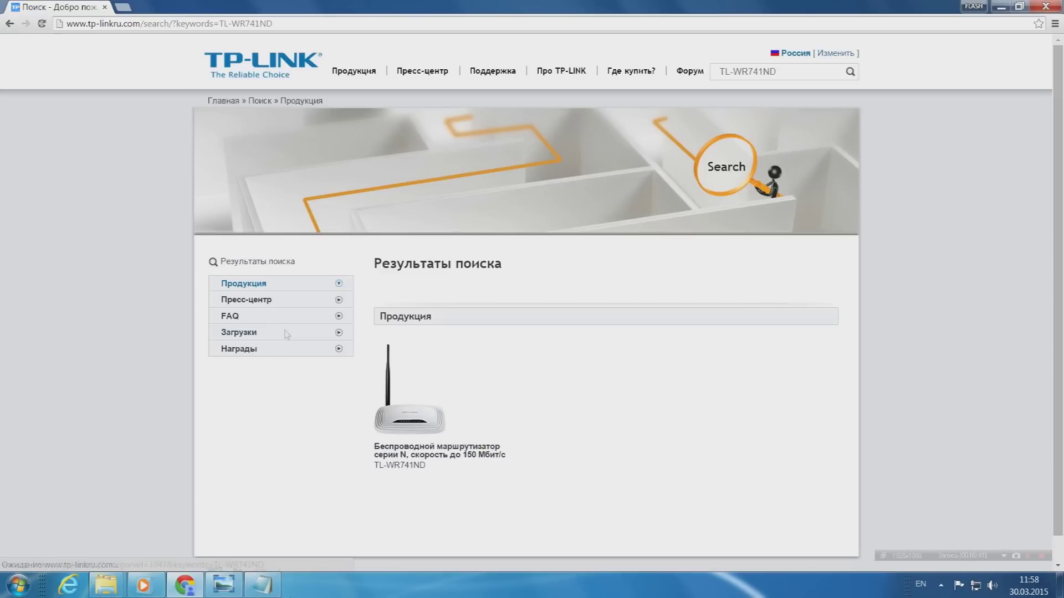
{"action": "left_click", "coordinate": [286, 332]}
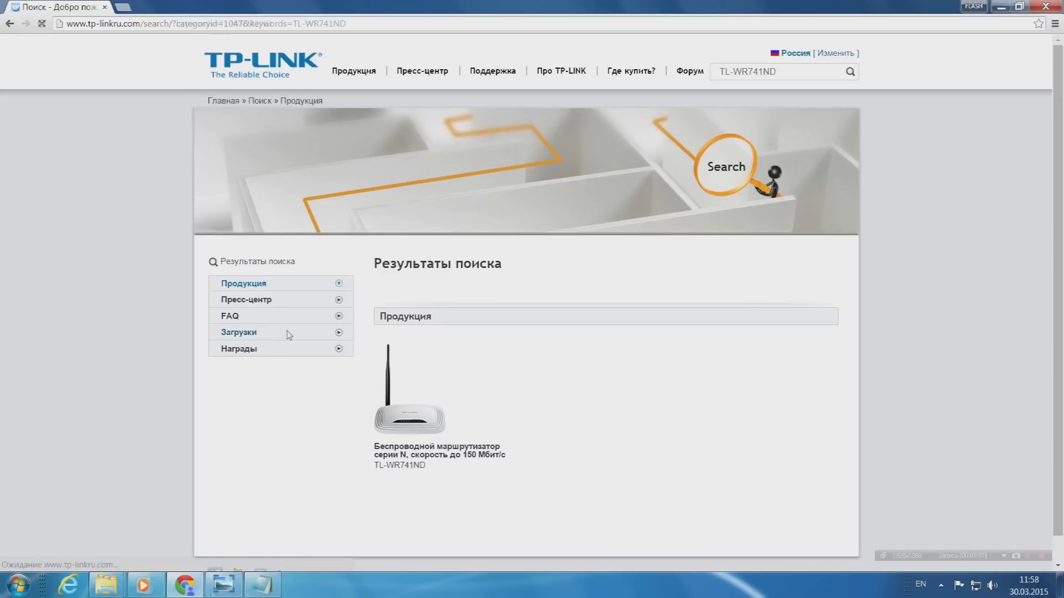
{"action": "scroll", "coordinate": [530, 287], "scroll_direction": "down", "scroll_amount": 2}
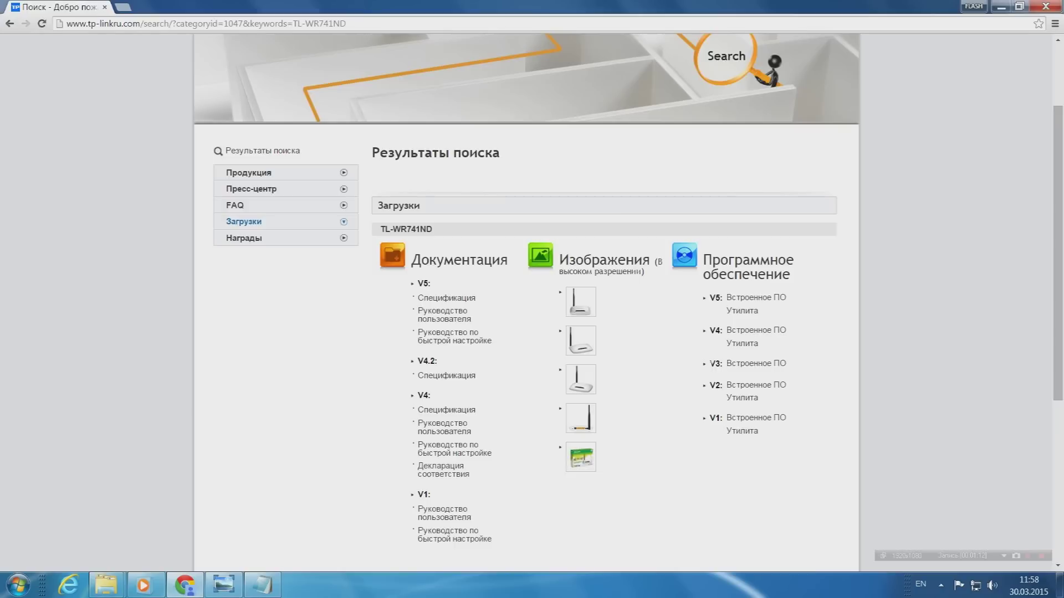
Open the TL-WR741ND V2 firmware downloads page.
{"action": "left_click_drag", "start_coordinate": [719, 385], "coordinate": [709, 385]}
{"action": "left_click", "coordinate": [688, 396]}
{"action": "double_click", "coordinate": [715, 385]}
{"action": "left_click", "coordinate": [688, 400]}
{"action": "left_click", "coordinate": [746, 390]}
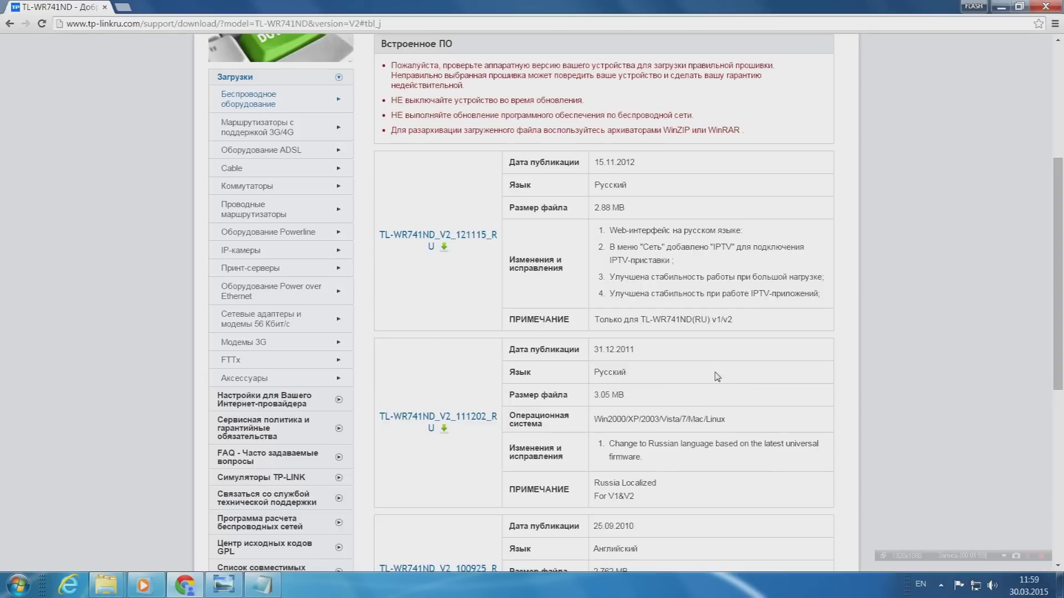
Check the top build's date 15.11.2012, 2.88 MB size and v1/v2-only compatibility note.
{"action": "left_click_drag", "start_coordinate": [638, 163], "coordinate": [593, 162]}
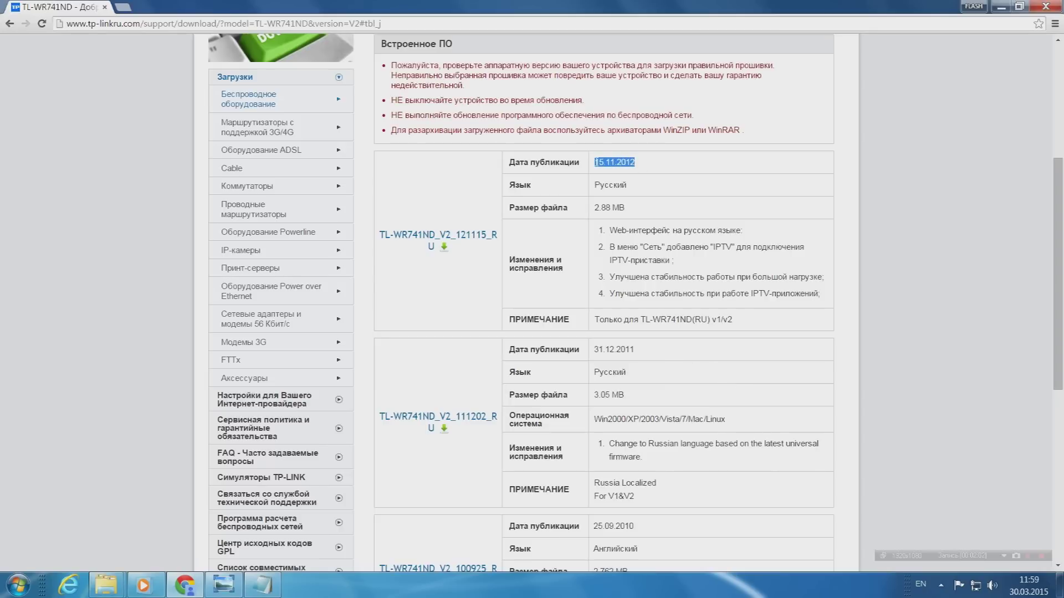
{"action": "left_click", "coordinate": [658, 169]}
{"action": "left_click_drag", "start_coordinate": [630, 210], "coordinate": [594, 209]}
{"action": "left_click", "coordinate": [637, 215]}
{"action": "left_click_drag", "start_coordinate": [743, 320], "coordinate": [594, 320]}
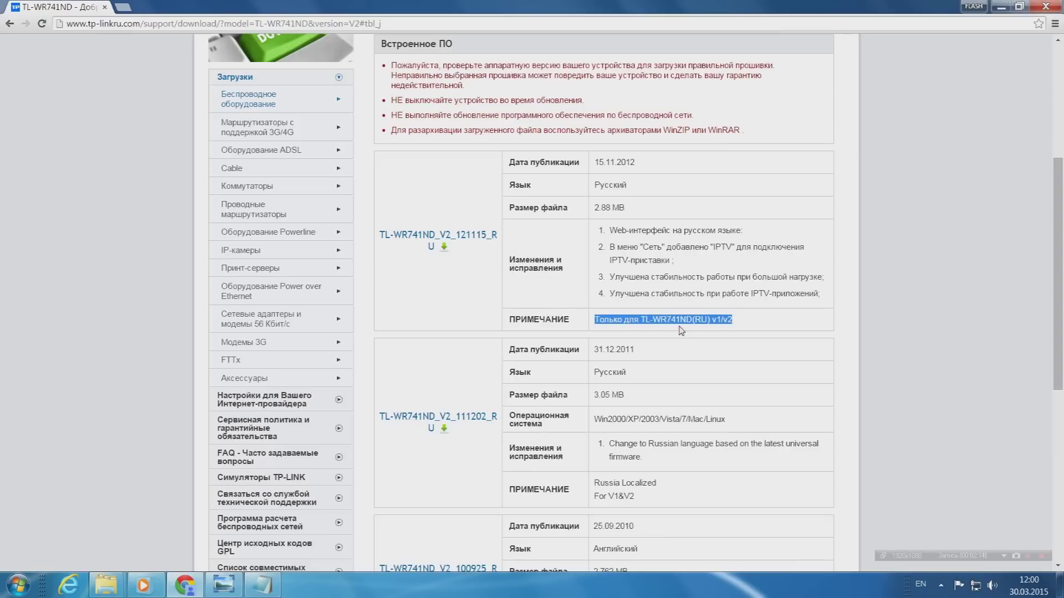
{"action": "left_click", "coordinate": [748, 324]}
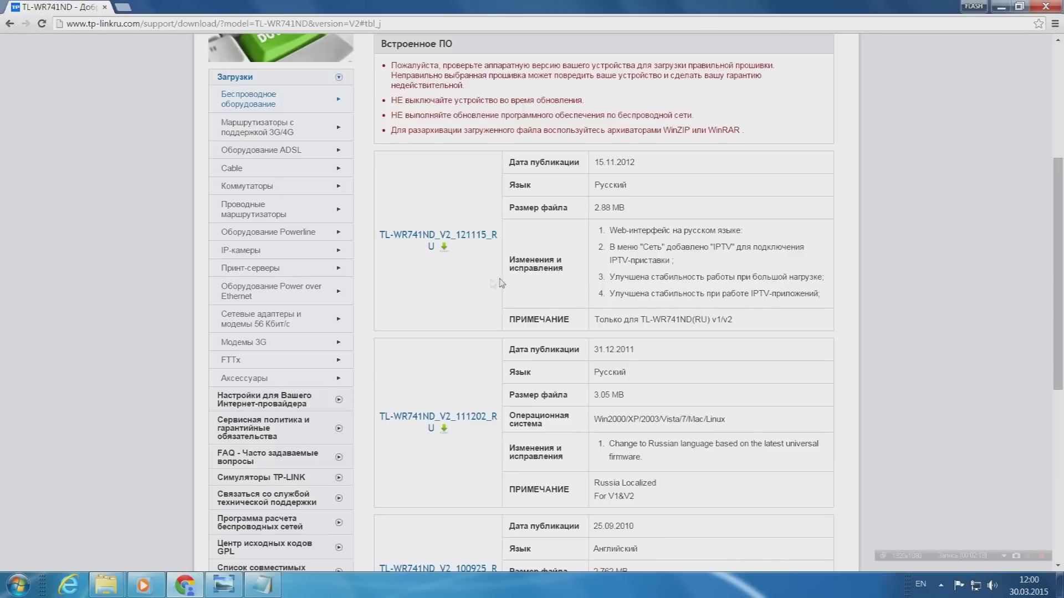
Download the newest V2 firmware and extract it to a TL-WR741ND_V2_121115_RU desktop folder.
{"action": "left_click", "coordinate": [472, 237]}
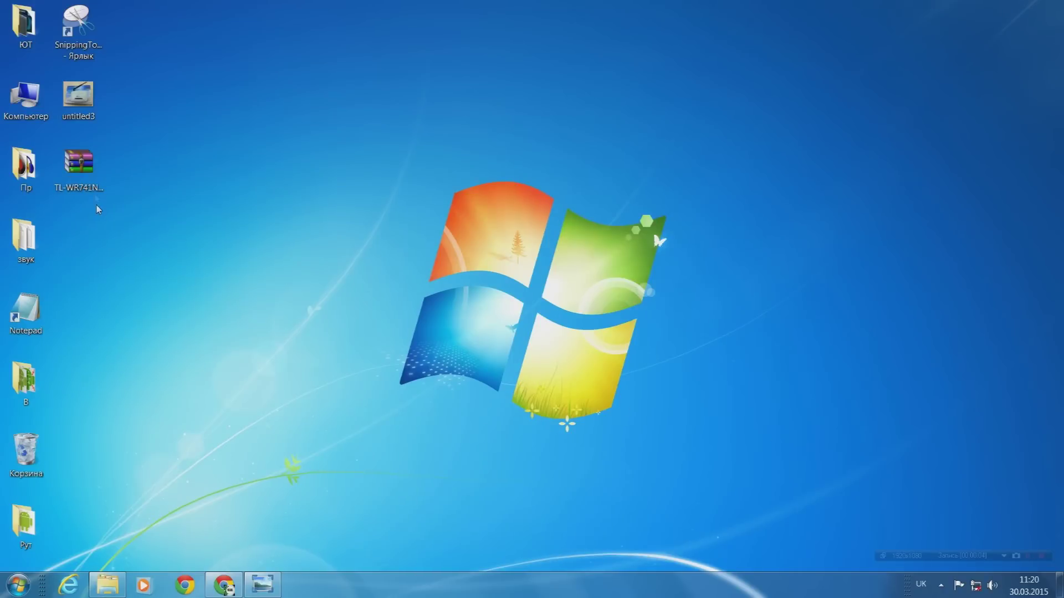
{"action": "right_click", "coordinate": [91, 169]}
{"action": "left_click", "coordinate": [159, 192]}
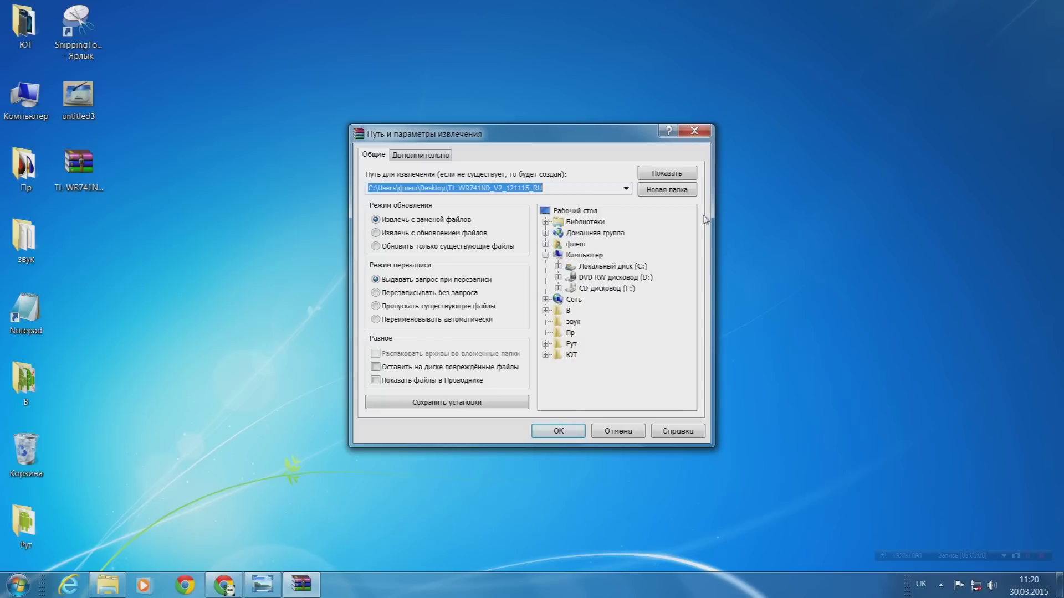
{"action": "left_click", "coordinate": [559, 431]}
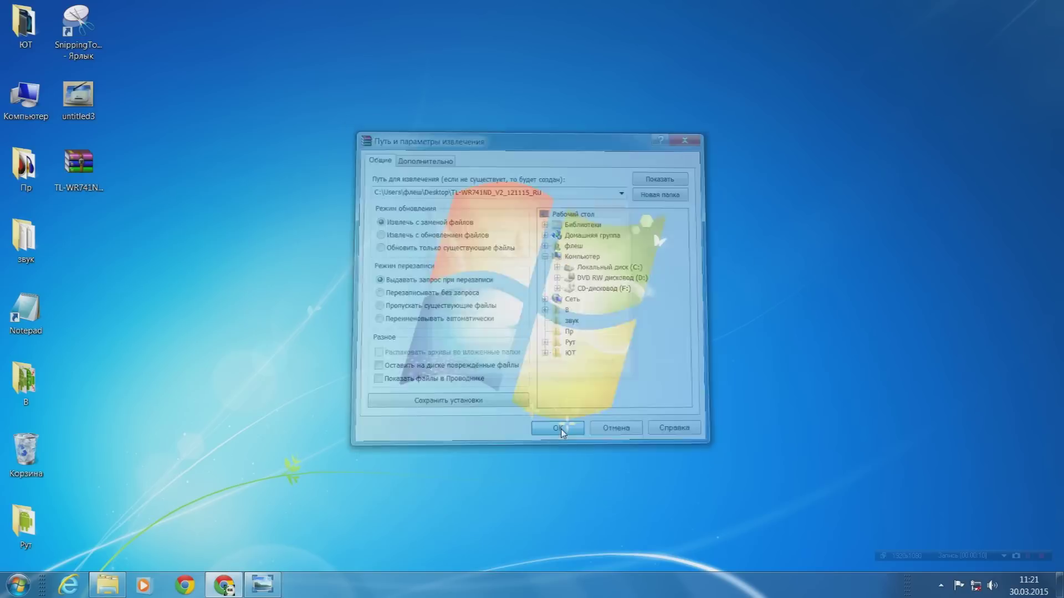
{"action": "double_click", "coordinate": [84, 249]}
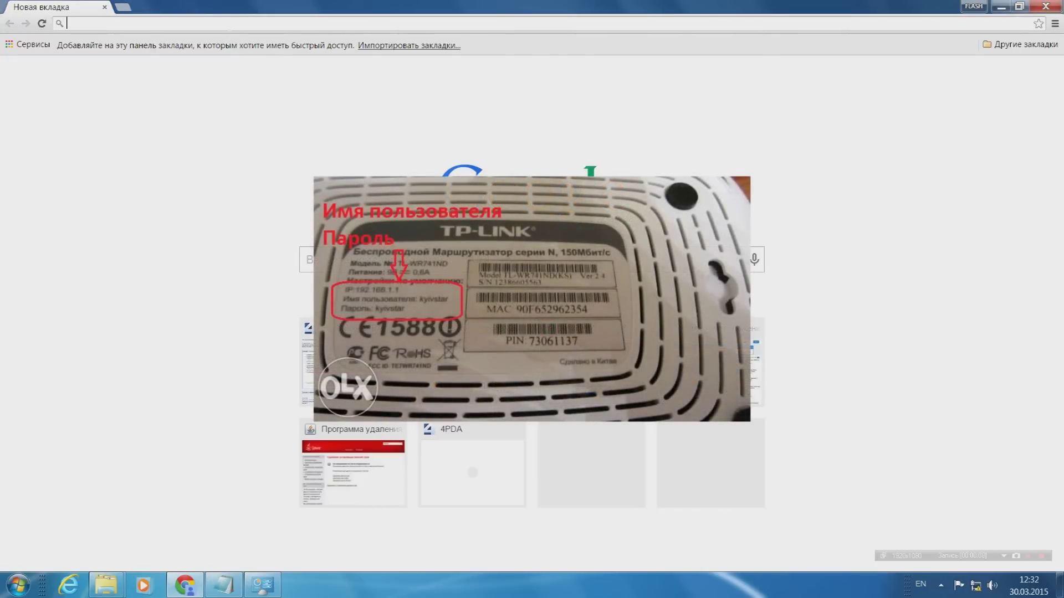
Go to 192.168.1.1 and log into the router with the label's username and password.
{"action": "type", "text": "1"}
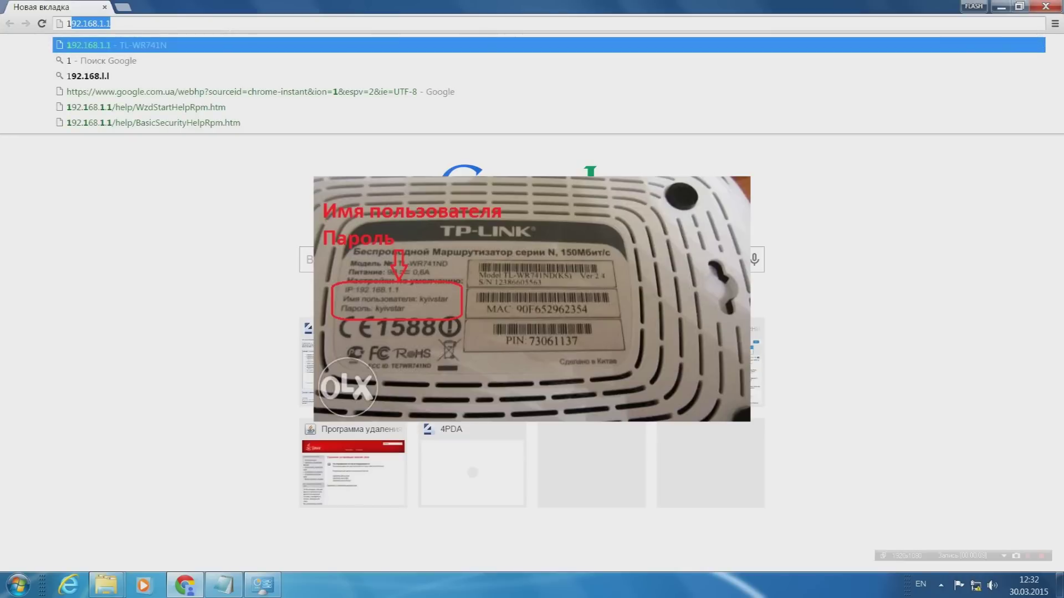
{"action": "type", "text": "9"}
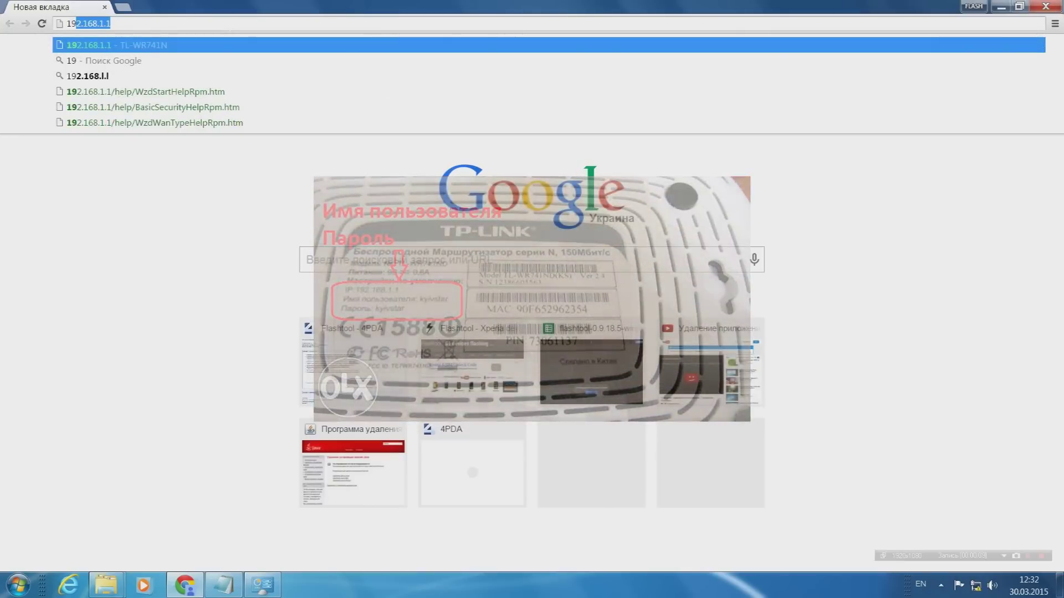
{"action": "type", "text": "2.168.1.1"}
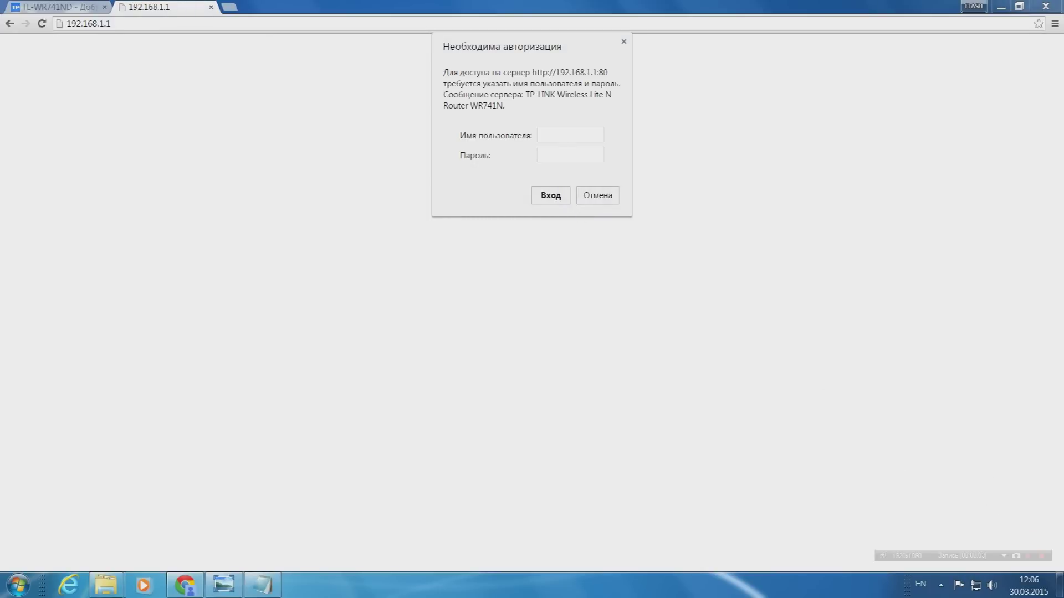
{"action": "left_click", "coordinate": [570, 134]}
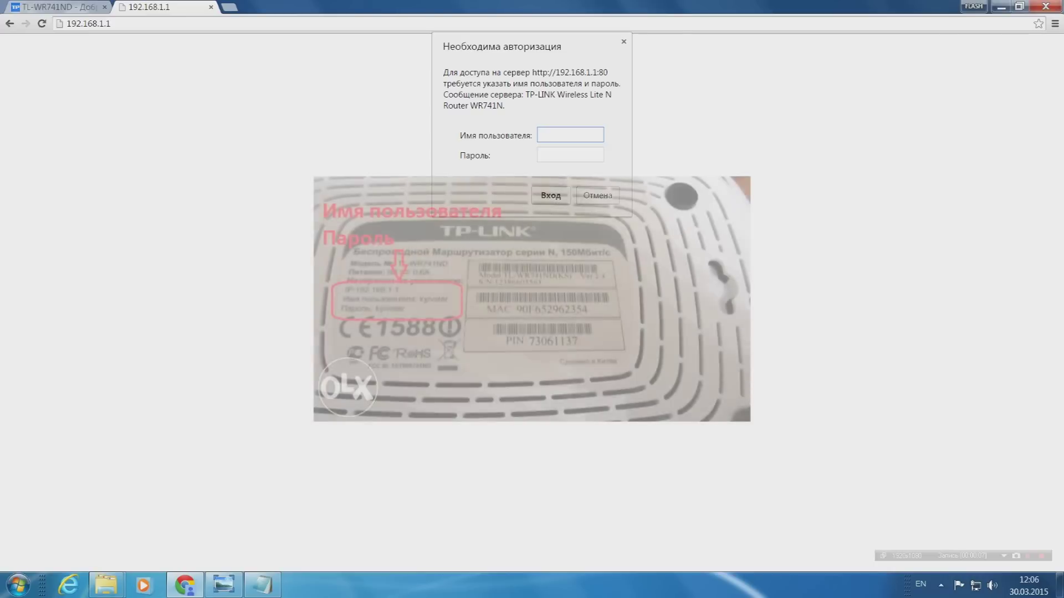
{"action": "type", "text": "k"}
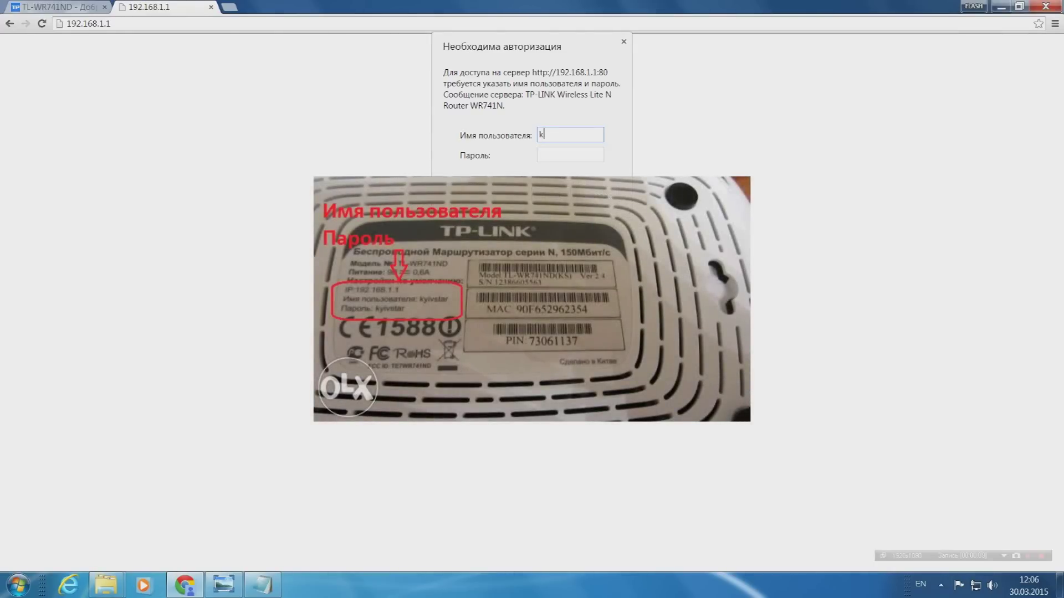
{"action": "type", "text": "i"}
{"action": "type", "text": "yivs"}
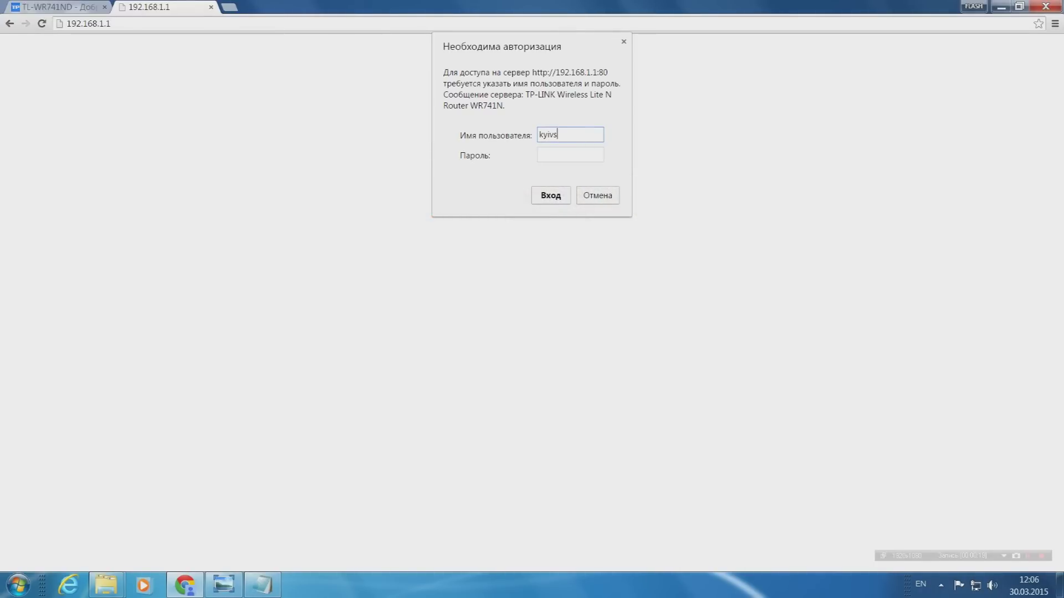
{"action": "type", "text": "tar"}
{"action": "key", "text": "Tab"}
{"action": "type", "text": "********"}
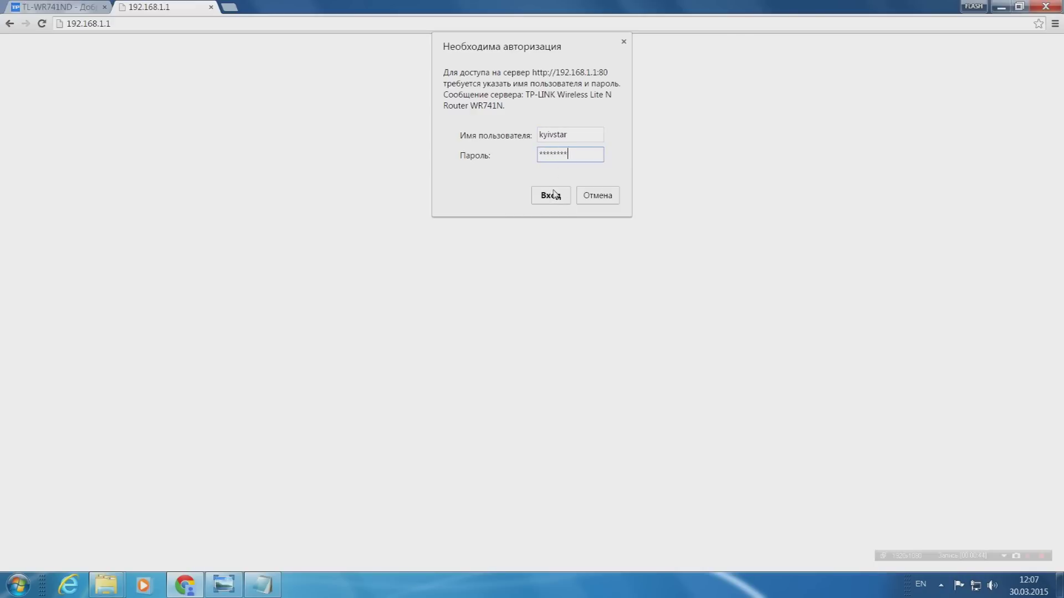
{"action": "left_click", "coordinate": [551, 195]}
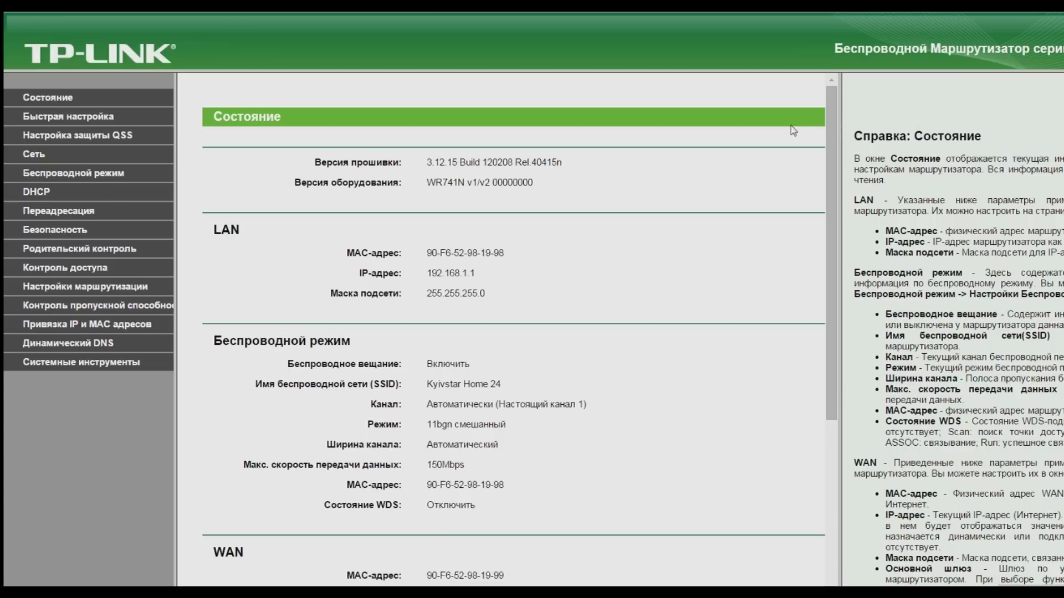
Go to System Tools > Backup & Restore in the router menu.
{"action": "scroll", "coordinate": [515, 368], "scroll_direction": "down", "scroll_amount": 3}
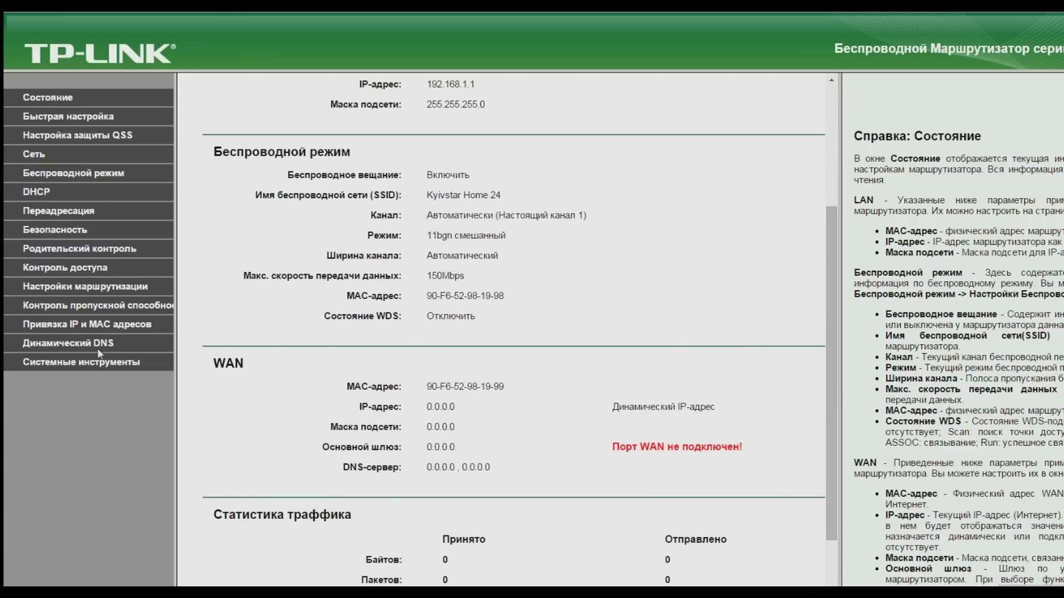
{"action": "left_click", "coordinate": [108, 365]}
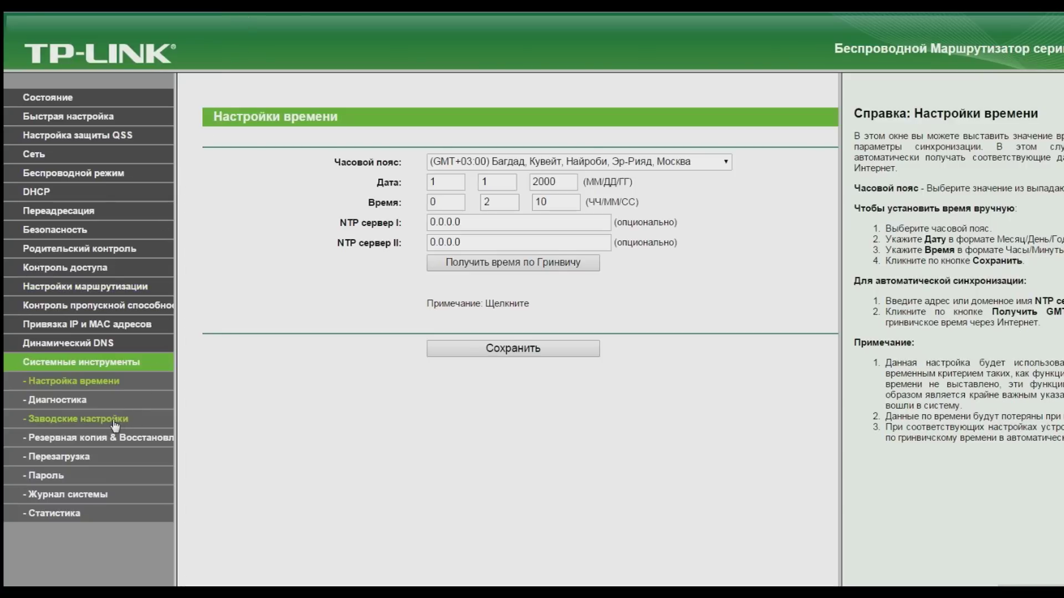
{"action": "left_click", "coordinate": [111, 438]}
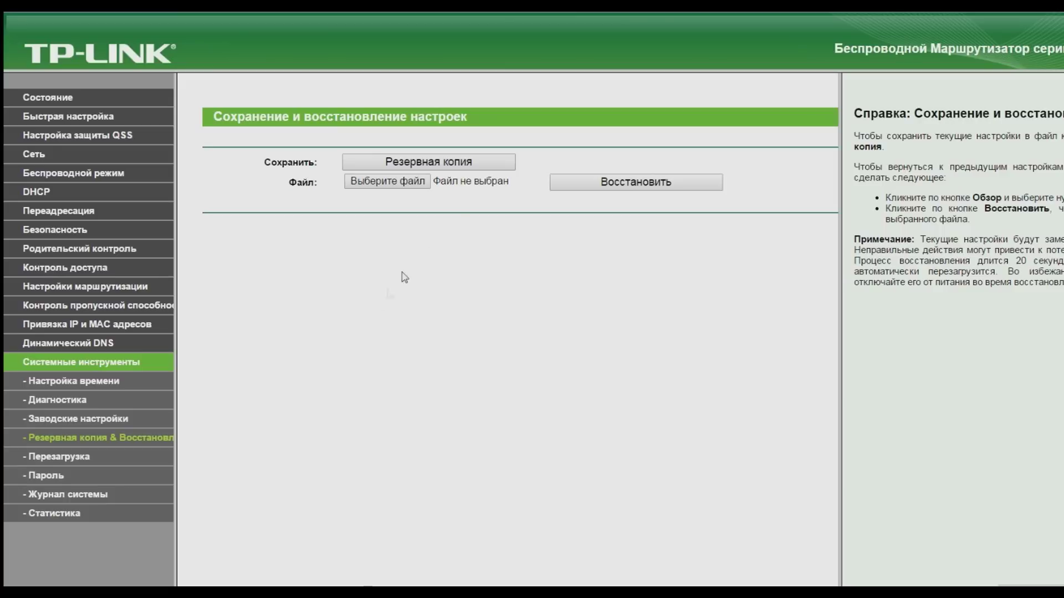
Save a backup of the router settings as the file config.
{"action": "left_click", "coordinate": [447, 164]}
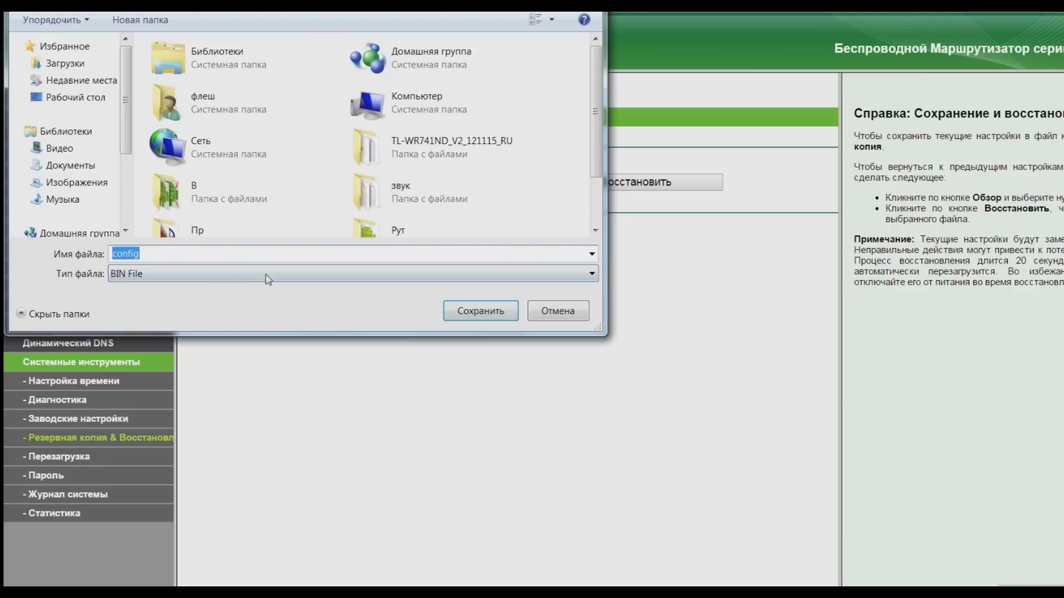
{"action": "left_click", "coordinate": [476, 313]}
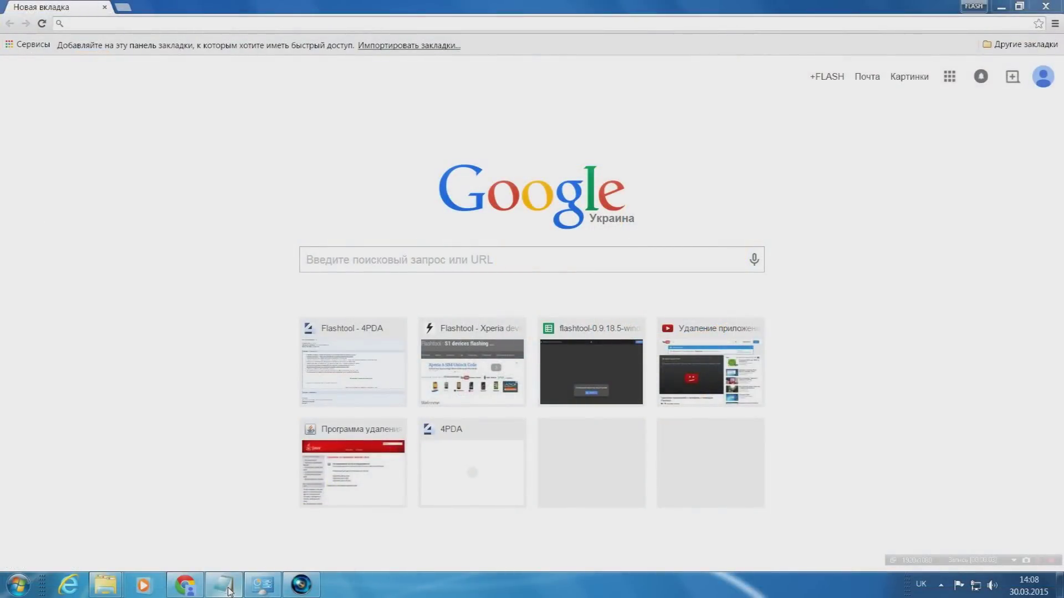
Bring up the Notepad window holding the SoftwareUpgradeRpm.htm address and move it aside.
{"action": "left_click", "coordinate": [228, 590]}
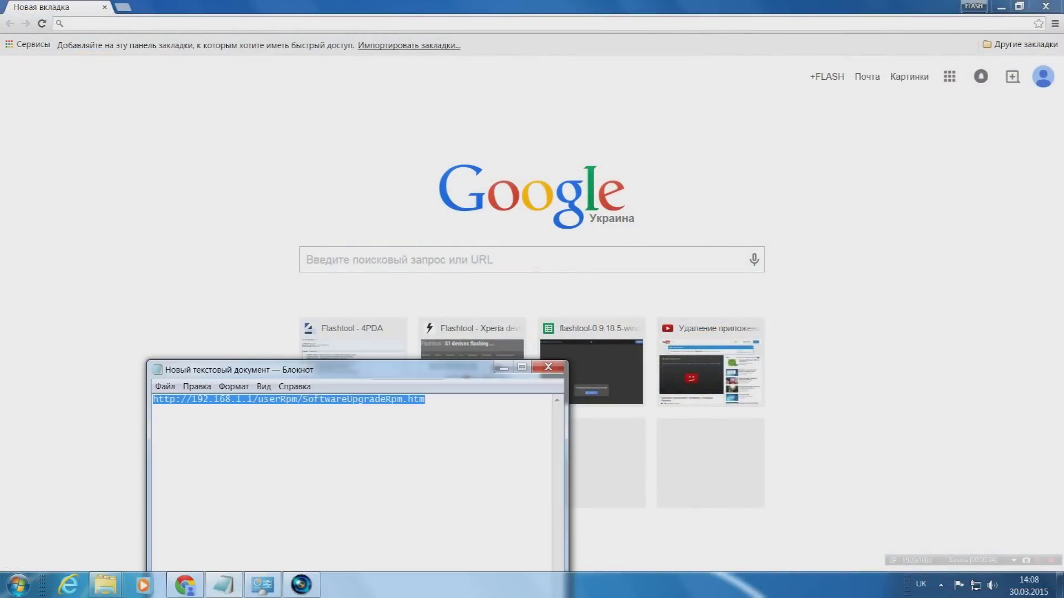
{"action": "left_click_drag", "start_coordinate": [380, 372], "coordinate": [616, 118]}
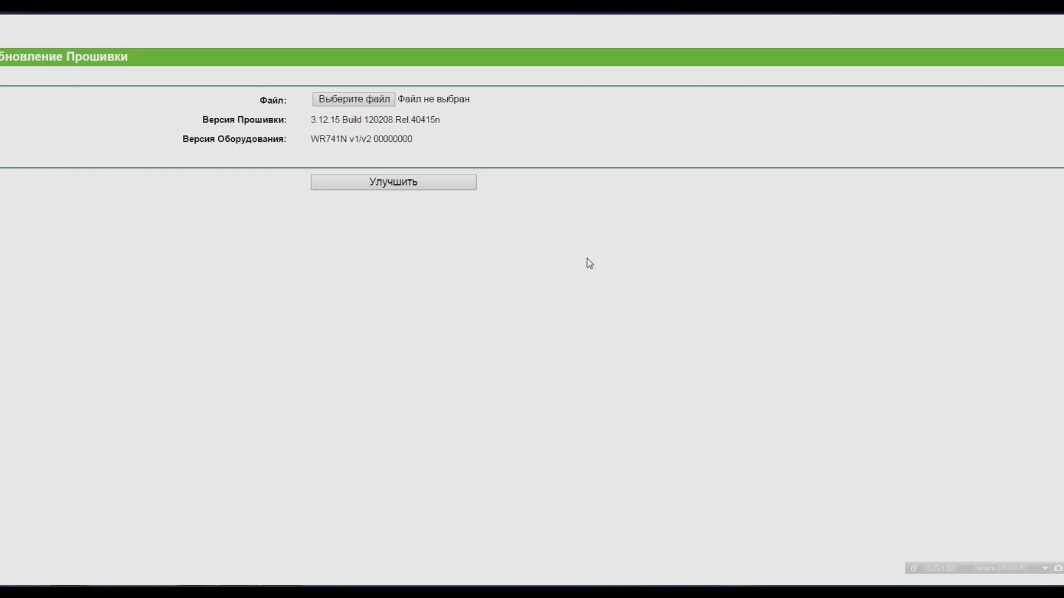
Upload wr741ndv1_ru_3_11_7_up(100925).bin from the Desktop and confirm the firmware upgrade.
{"action": "left_click", "coordinate": [370, 101]}
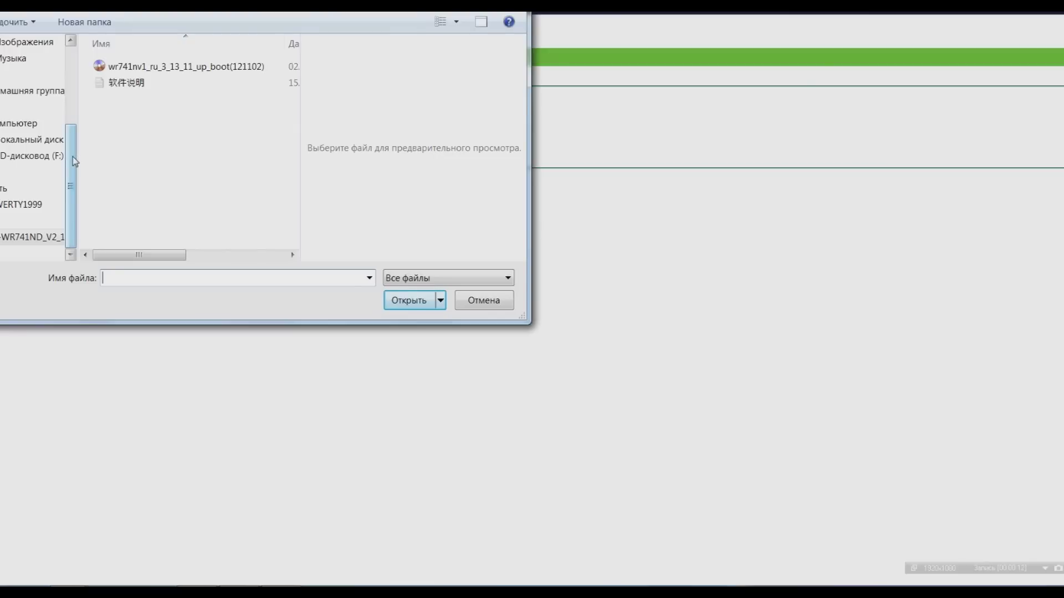
{"action": "scroll", "coordinate": [71, 143], "scroll_direction": "up", "scroll_amount": 1}
{"action": "scroll", "coordinate": [71, 142], "scroll_direction": "up", "scroll_amount": 3}
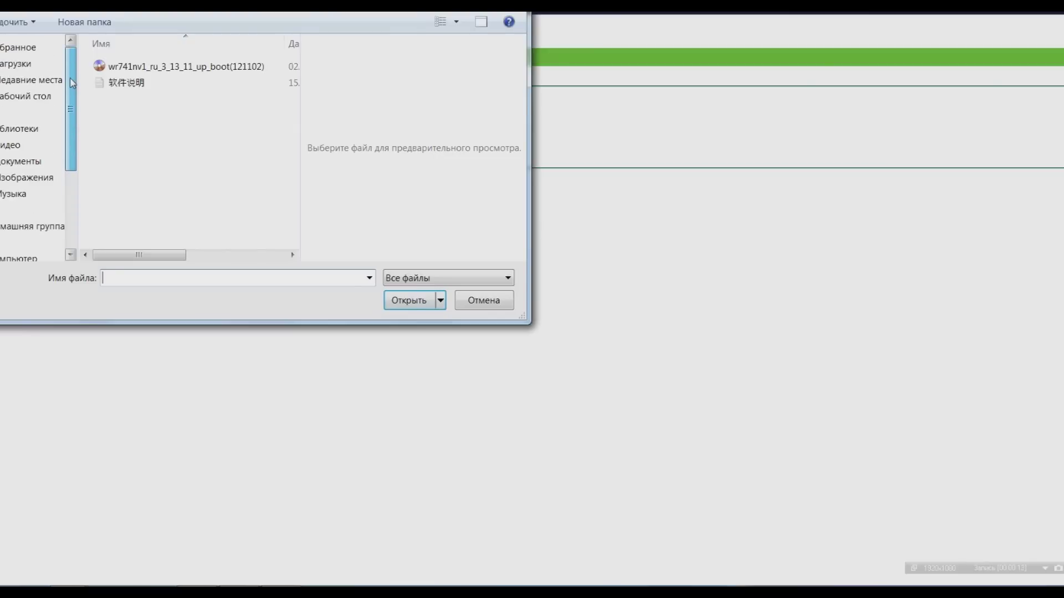
{"action": "left_click", "coordinate": [25, 97]}
{"action": "left_click_drag", "start_coordinate": [292, 98], "coordinate": [288, 244]}
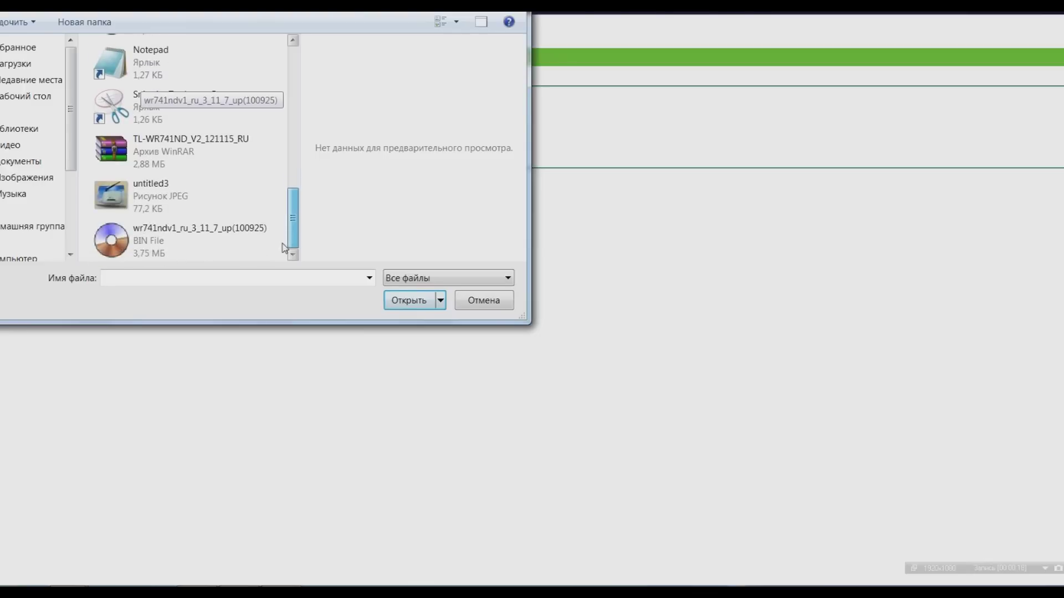
{"action": "left_click", "coordinate": [190, 242]}
{"action": "left_click", "coordinate": [408, 301]}
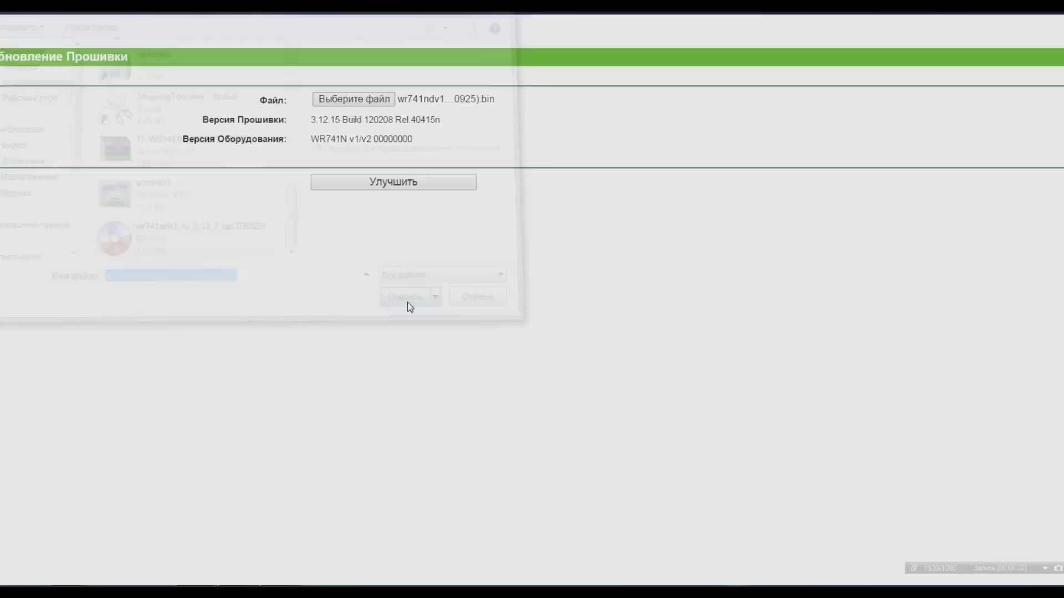
{"action": "left_click", "coordinate": [408, 187]}
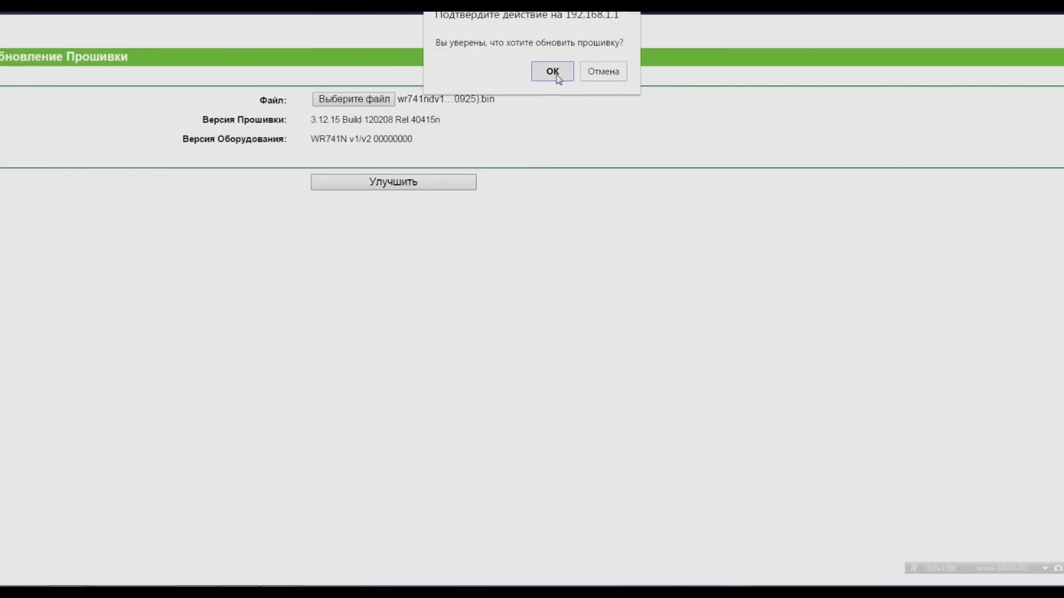
{"action": "left_click", "coordinate": [553, 72]}
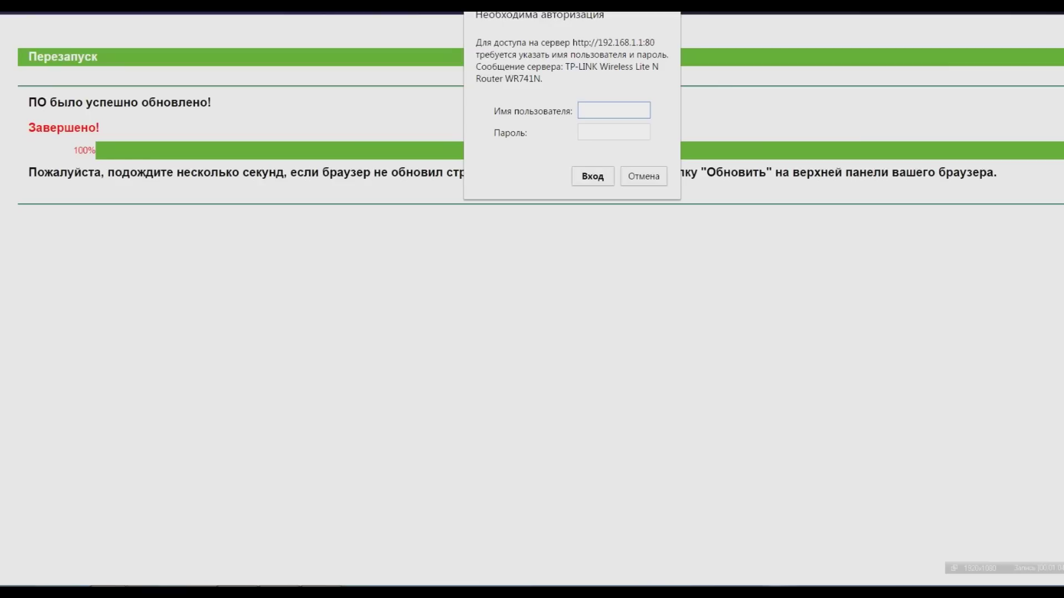
Sign back into the router with its username and password.
{"action": "type", "text": "admin"}
{"action": "key", "text": "Tab"}
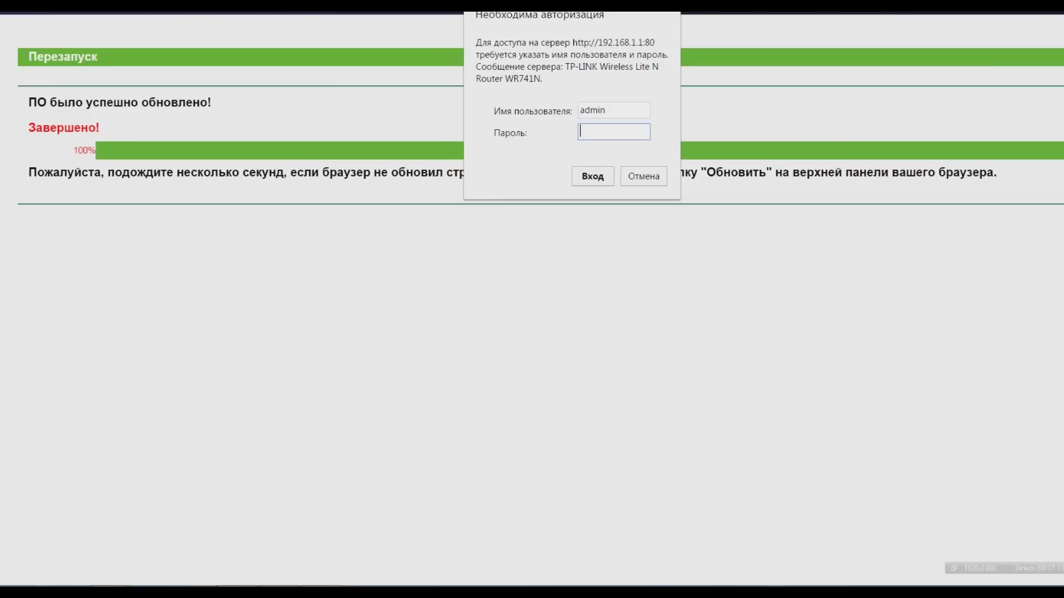
{"action": "type", "text": "admin"}
{"action": "key", "text": "Return"}
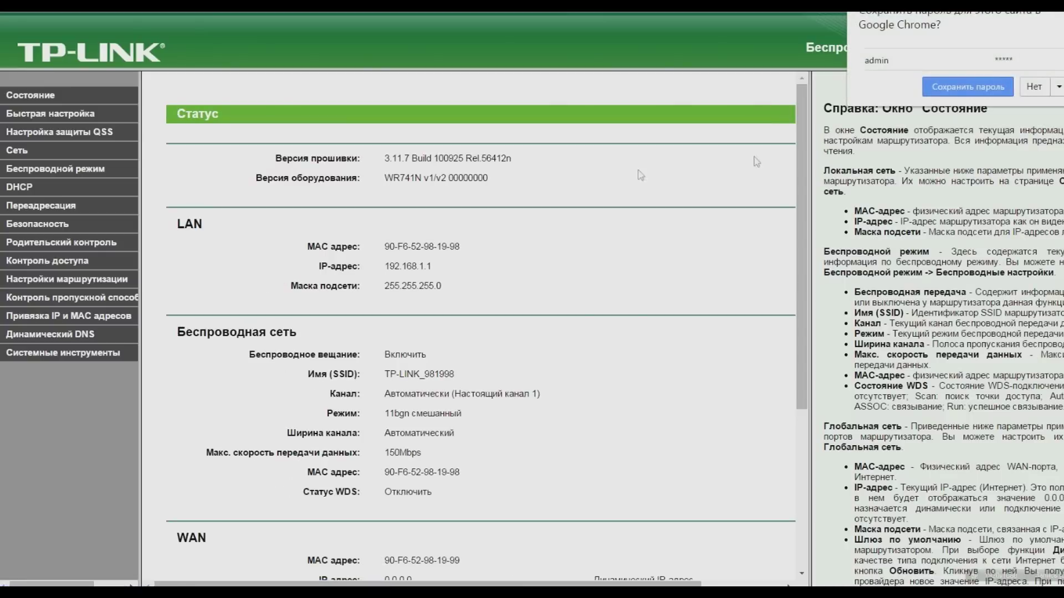
Decline Chrome's password save and return to System Tools > Firmware Upgrade.
{"action": "left_click", "coordinate": [1032, 89]}
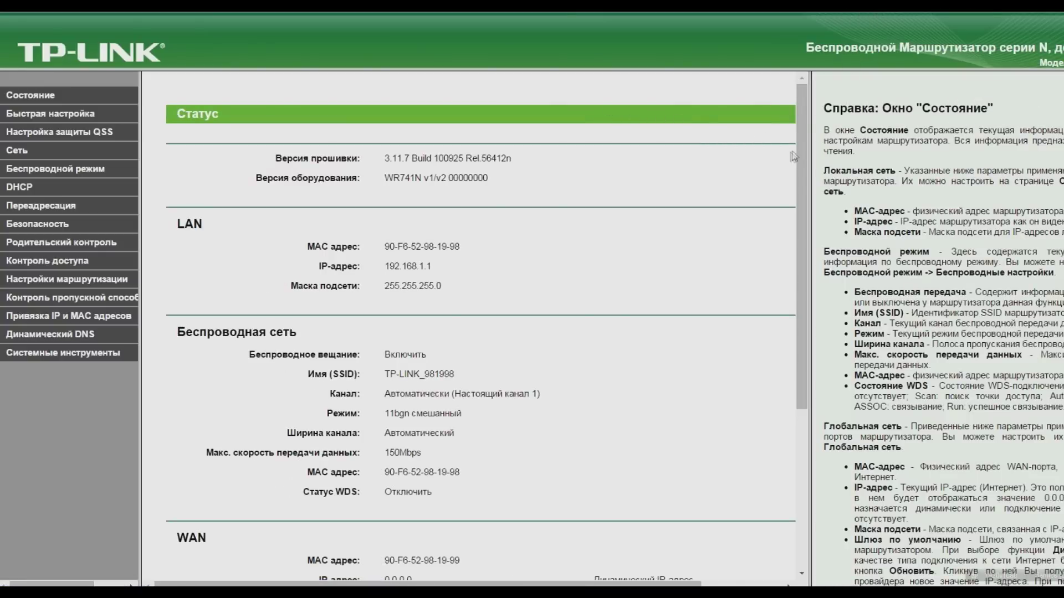
{"action": "left_click_drag", "start_coordinate": [793, 157], "coordinate": [794, 266]}
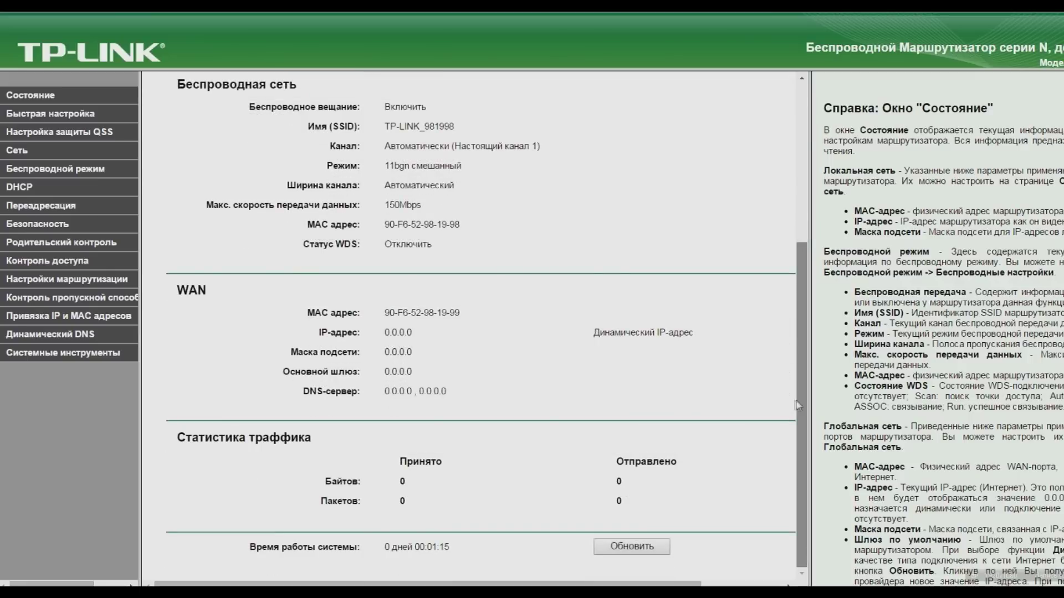
{"action": "scroll", "coordinate": [797, 196], "scroll_direction": "up", "scroll_amount": 3}
{"action": "scroll", "coordinate": [796, 196], "scroll_direction": "up", "scroll_amount": 2}
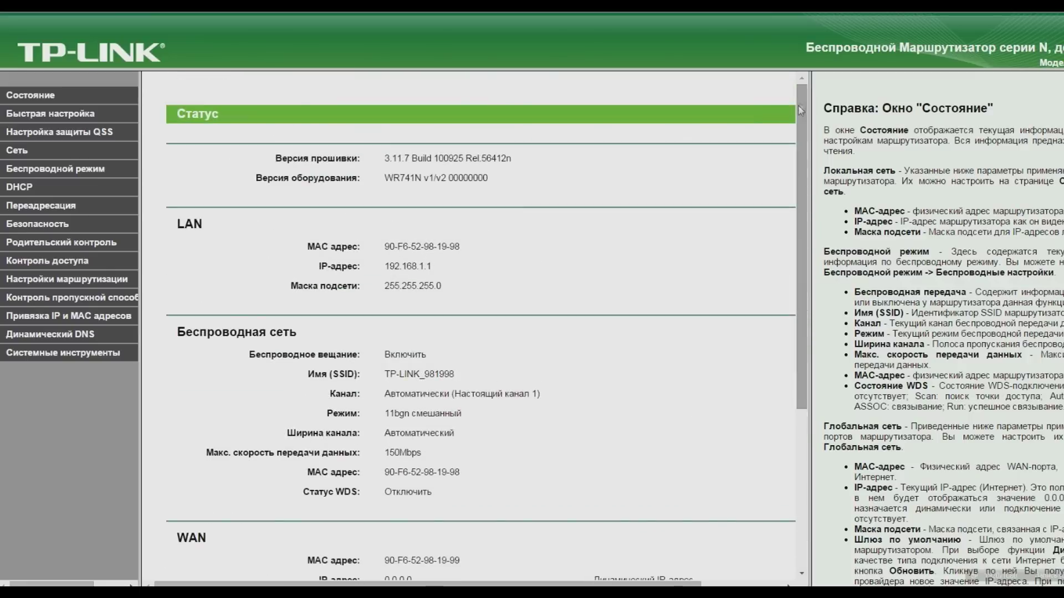
{"action": "left_click", "coordinate": [81, 355]}
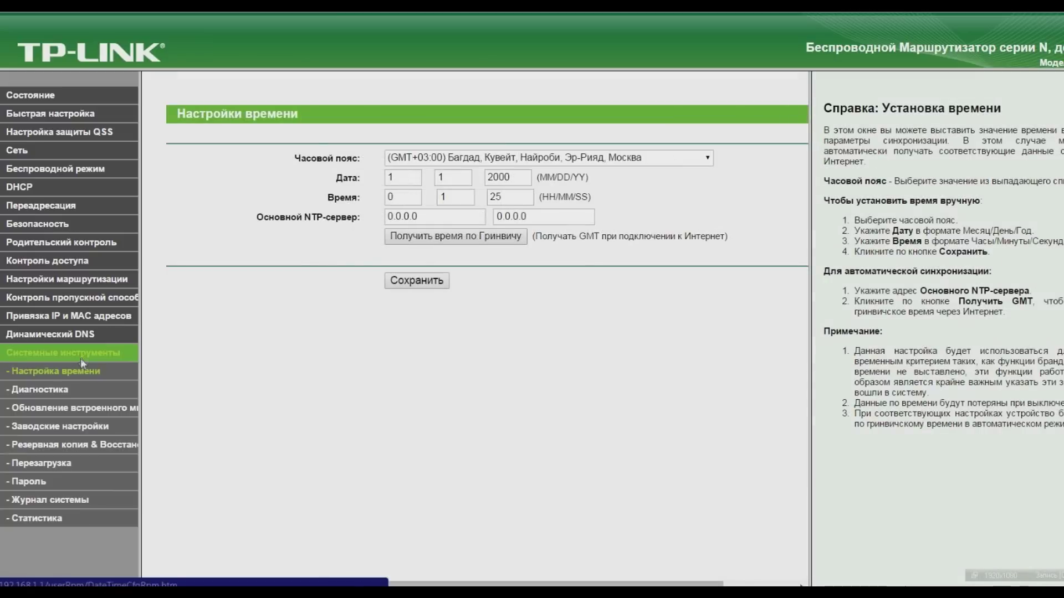
{"action": "left_click", "coordinate": [81, 409]}
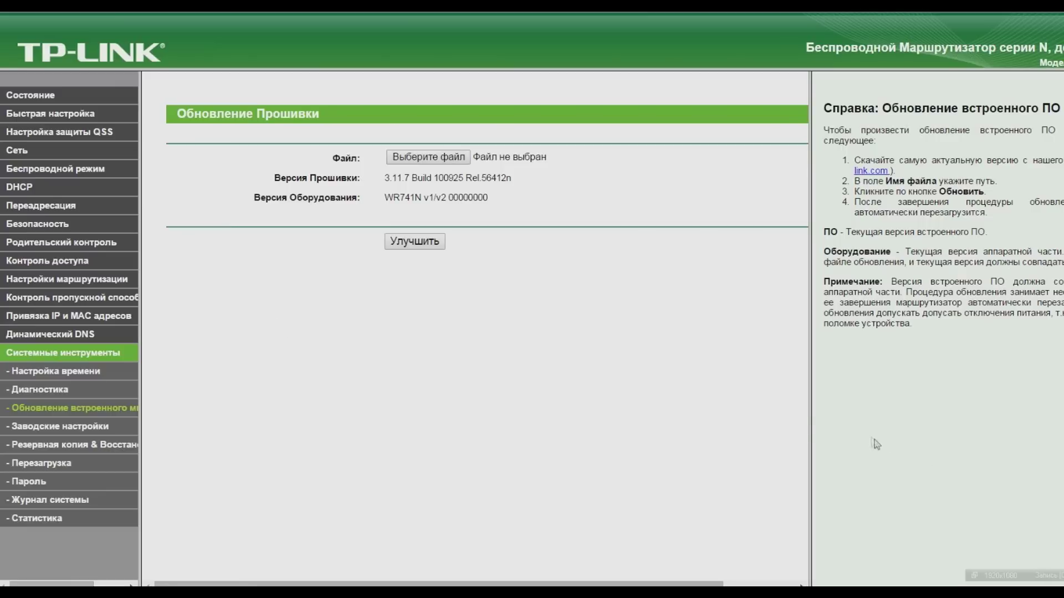
Flash the router with wr741nv1_ru_3_13_11_up_boot(121102) from the TL-WR741ND_V2_121115_RU folder.
{"action": "left_click", "coordinate": [453, 159]}
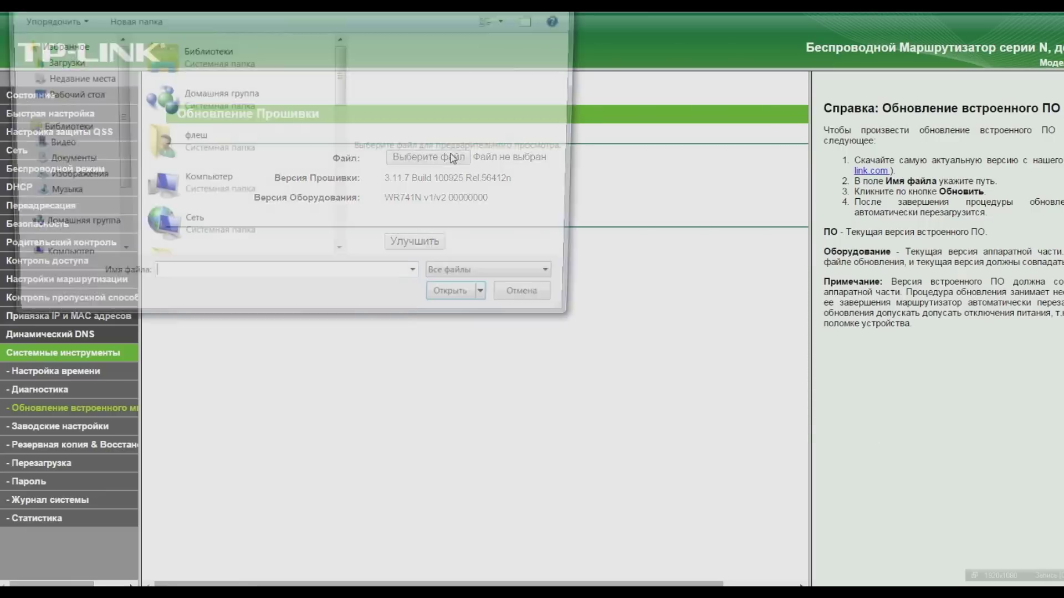
{"action": "scroll", "coordinate": [341, 114], "scroll_direction": "down", "scroll_amount": 2}
{"action": "scroll", "coordinate": [342, 113], "scroll_direction": "down", "scroll_amount": 2}
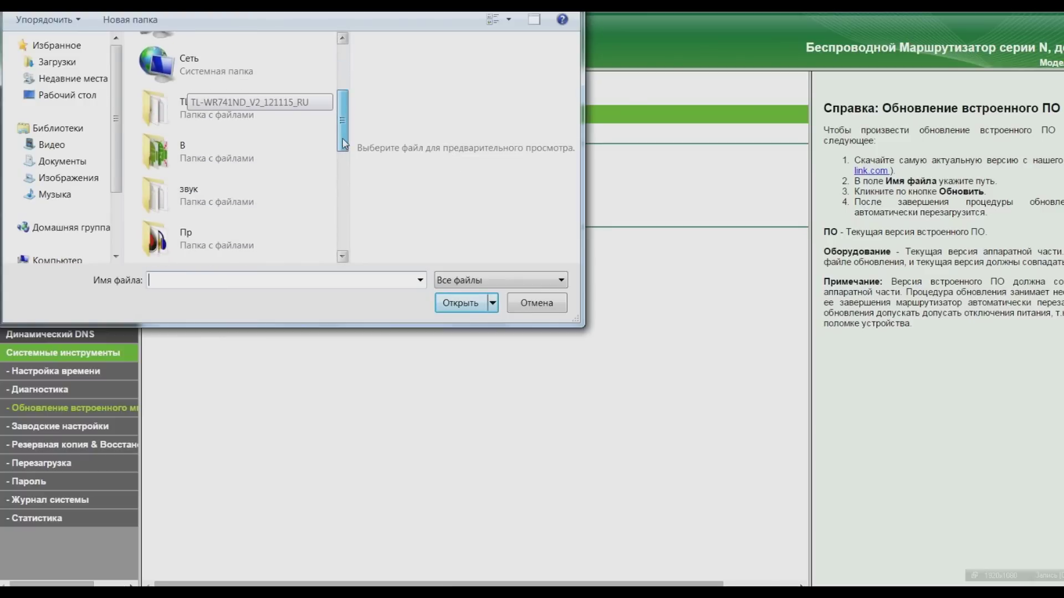
{"action": "left_click", "coordinate": [231, 101]}
{"action": "double_click", "coordinate": [232, 101]}
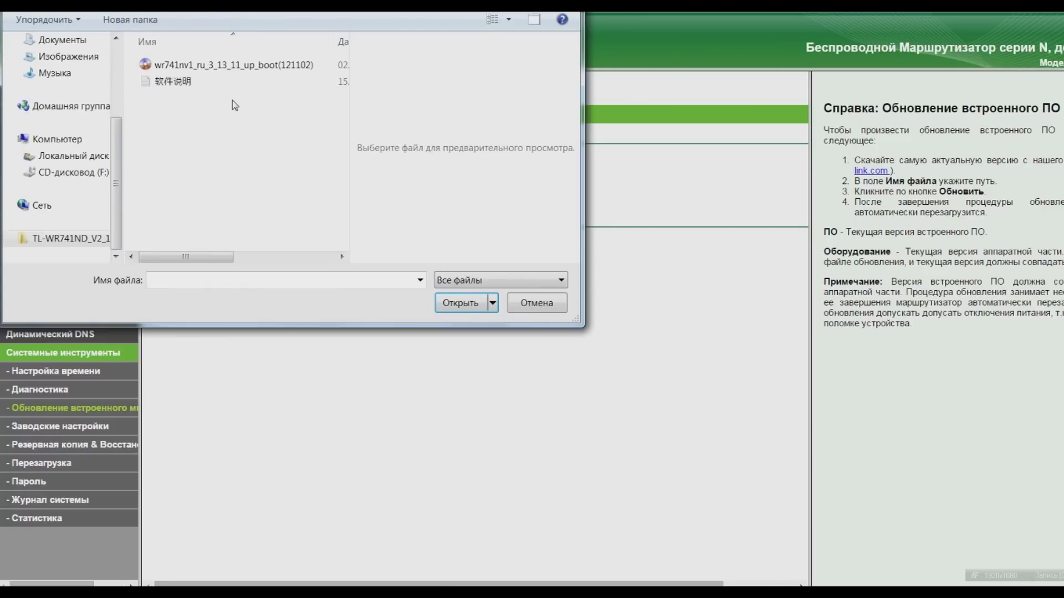
{"action": "left_click", "coordinate": [233, 65]}
{"action": "left_click", "coordinate": [463, 305]}
{"action": "left_click", "coordinate": [427, 242]}
{"action": "left_click", "coordinate": [604, 77]}
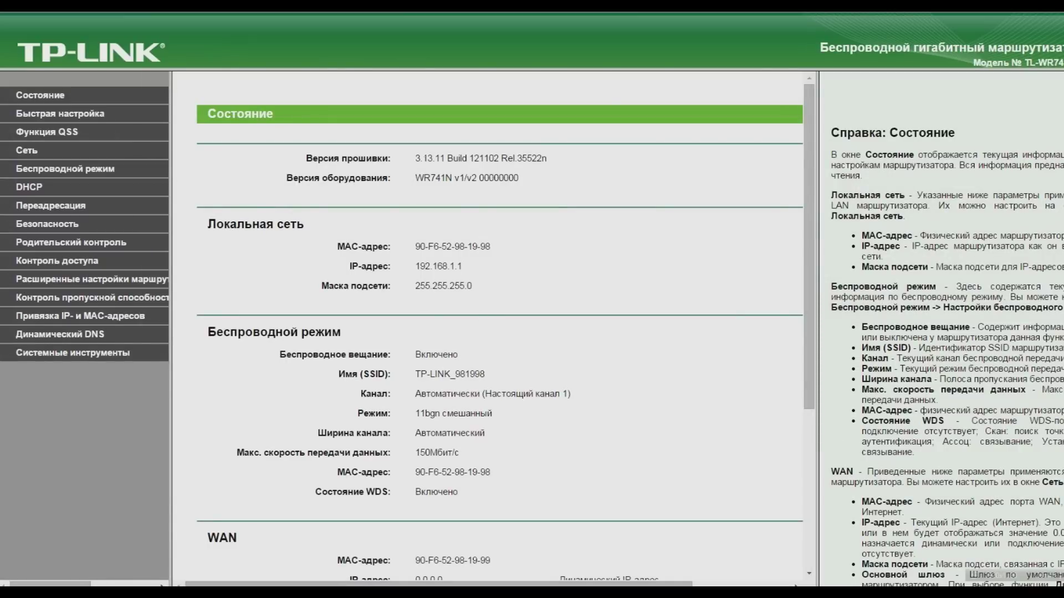
Verify the 3.13.11 firmware version on the Status page and reload the page.
{"action": "mouse_move", "coordinate": [415, 159]}
{"action": "left_mouse_down"}
{"action": "mouse_move", "coordinate": [546, 158]}
{"action": "mouse_move", "coordinate": [427, 159]}
{"action": "left_mouse_up"}
{"action": "left_click", "coordinate": [556, 172]}
{"action": "key", "text": "F5"}
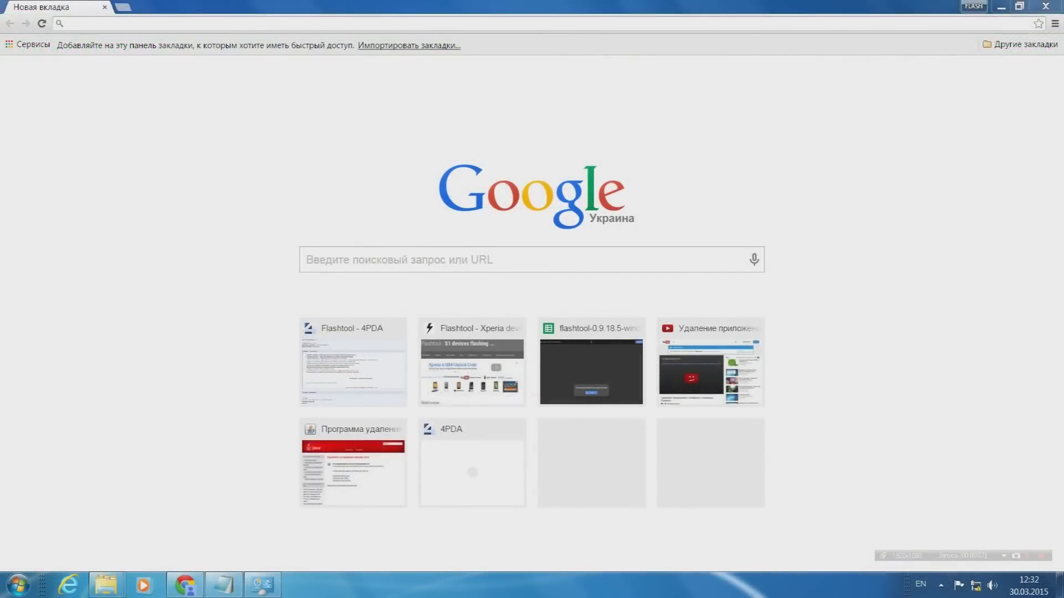
Load the router admin page at 192.168.1.1 and go to its wireless settings.
{"action": "left_click", "coordinate": [67, 23]}
{"action": "type", "text": "1"}
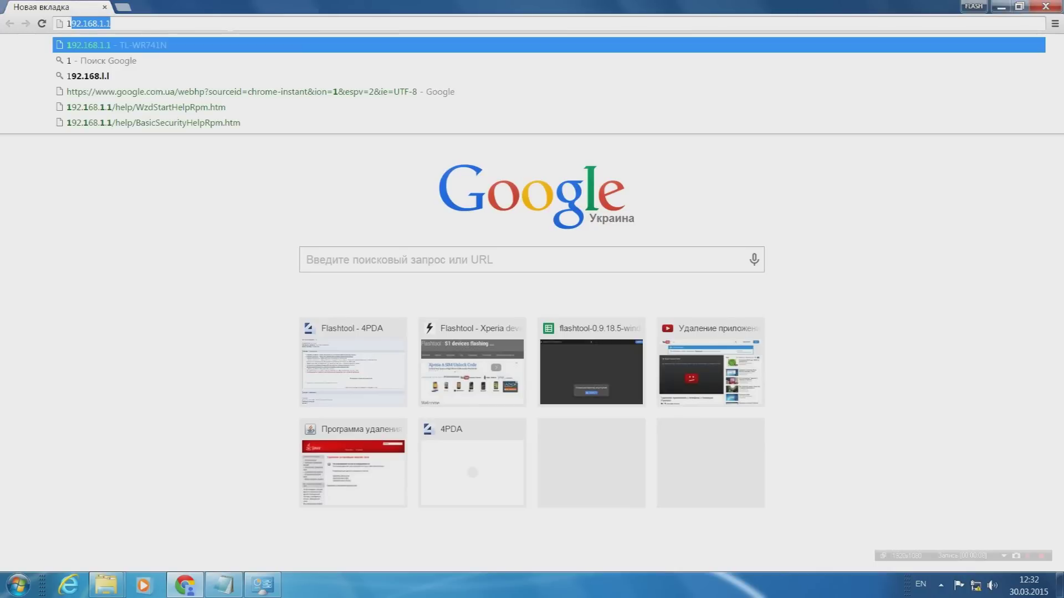
{"action": "type", "text": "92"}
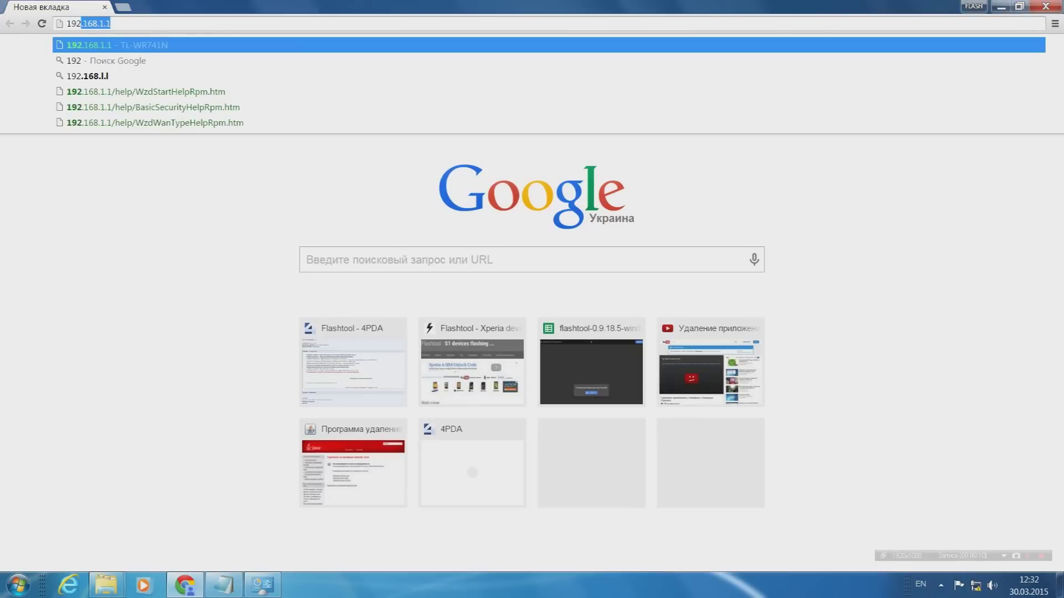
{"action": "type", "text": ".168.1."}
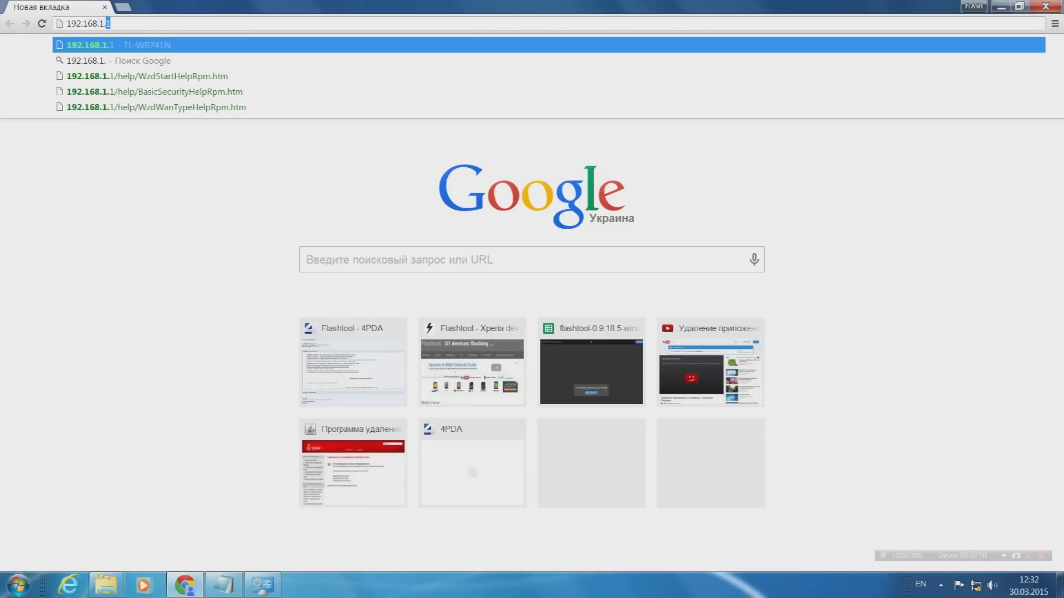
{"action": "key", "text": "Return"}
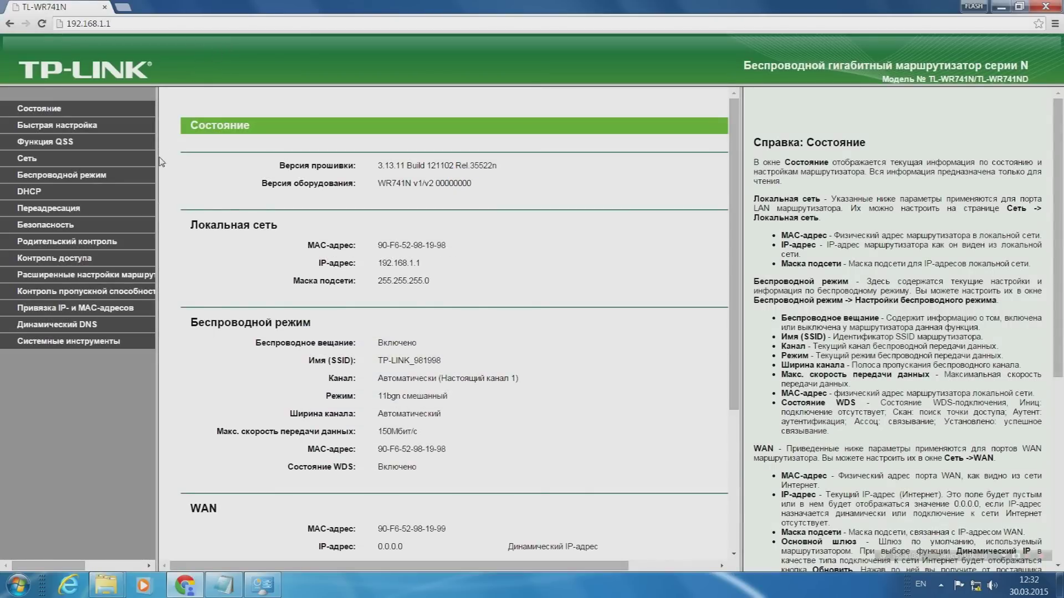
{"action": "left_click", "coordinate": [84, 176]}
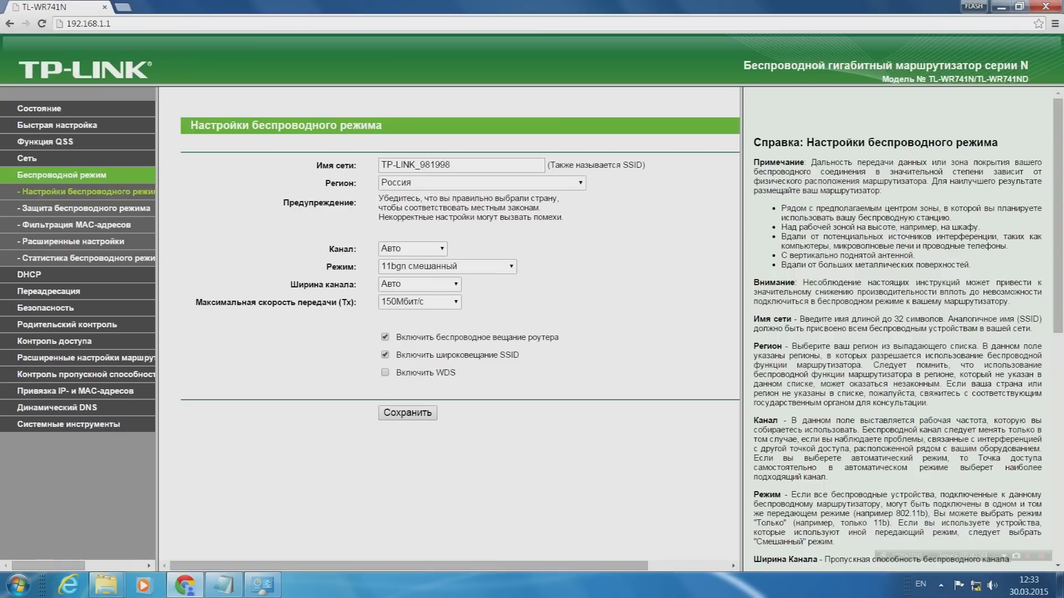
Replace the network name TP-LINK_981998 with router1 and go to Wireless Security.
{"action": "left_click_drag", "start_coordinate": [452, 166], "coordinate": [380, 165]}
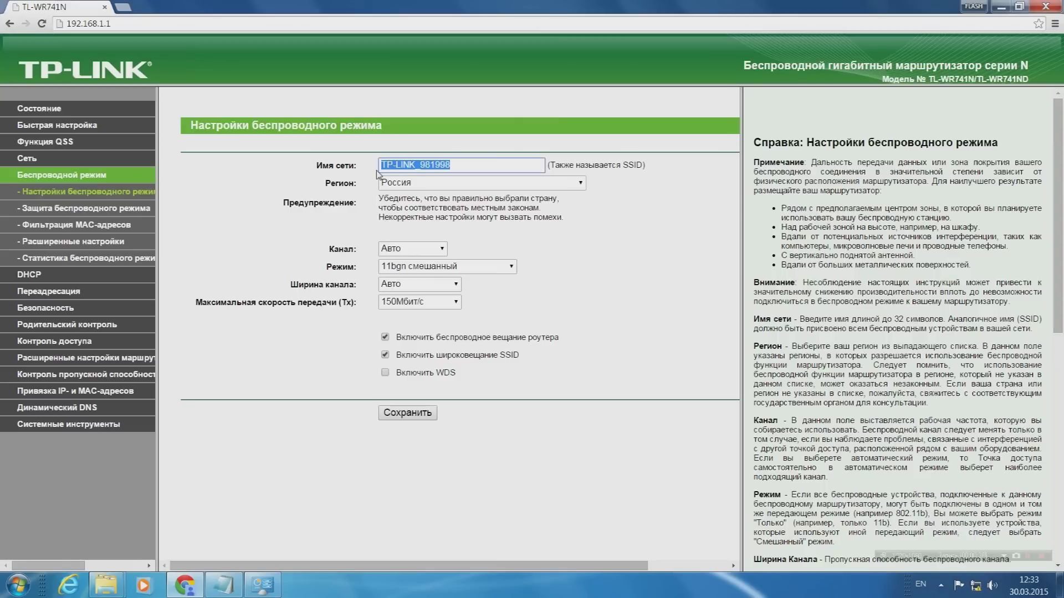
{"action": "key", "text": "BackSpace"}
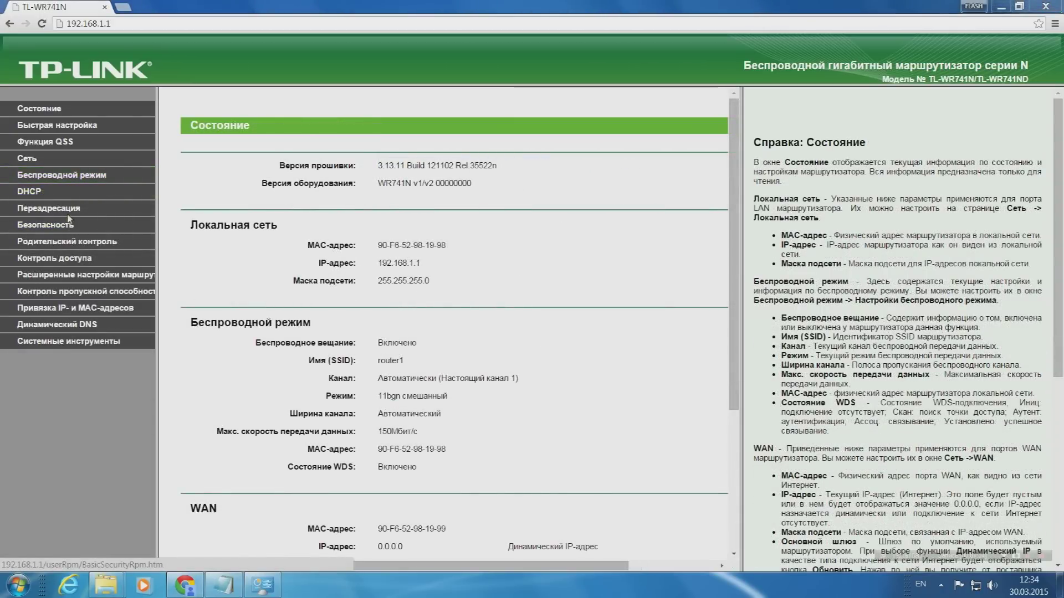
{"action": "left_click", "coordinate": [65, 175]}
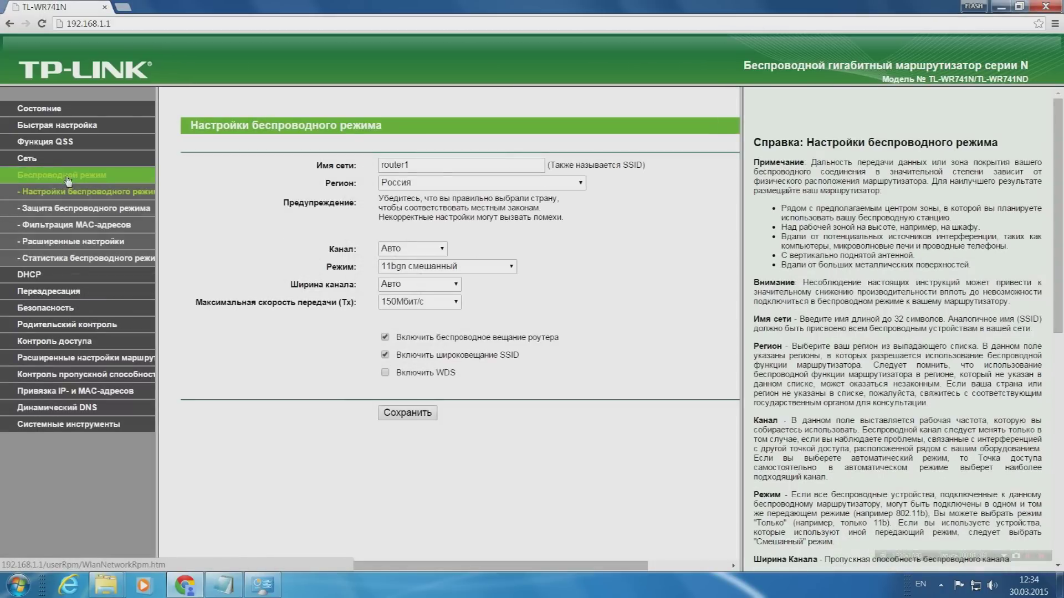
{"action": "left_click", "coordinate": [71, 210]}
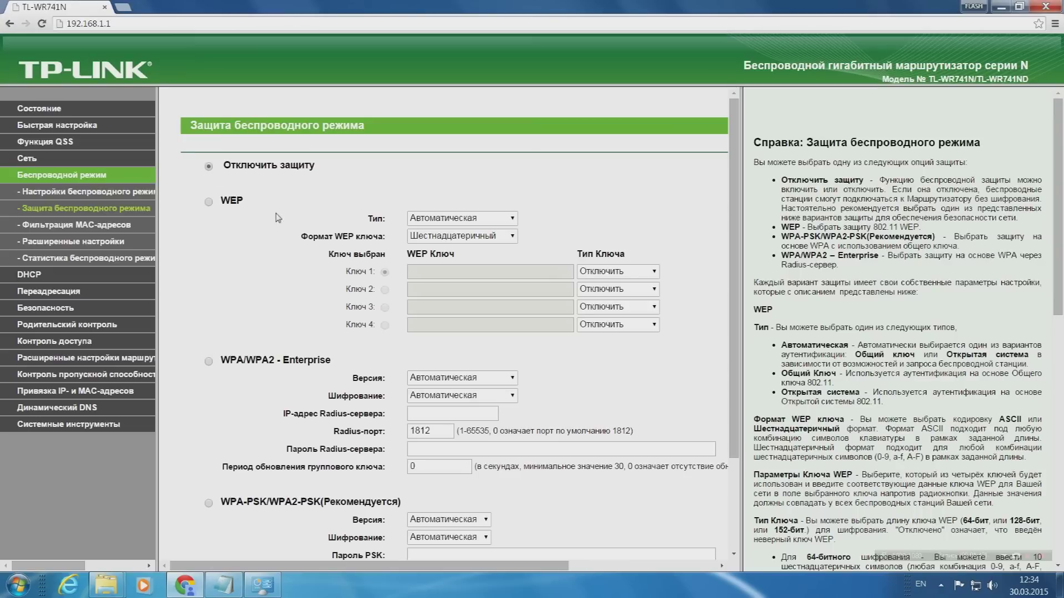
Select WPA-PSK/WPA2-PSK security, edit the PSK password field, then return to wireless settings.
{"action": "scroll", "coordinate": [271, 298], "scroll_direction": "down", "scroll_amount": 2}
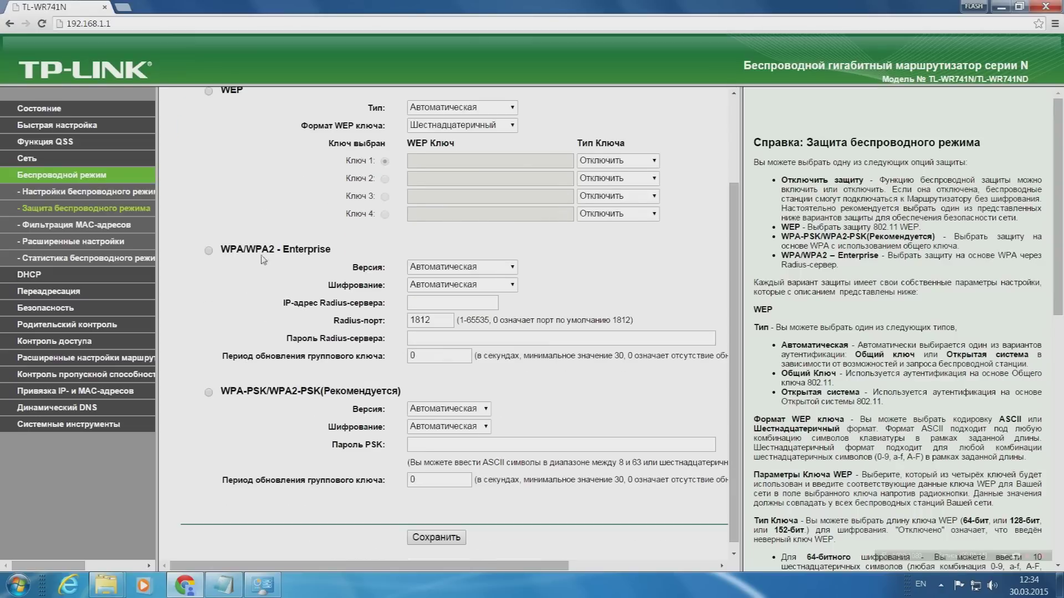
{"action": "scroll", "coordinate": [276, 264], "scroll_direction": "down", "scroll_amount": 1}
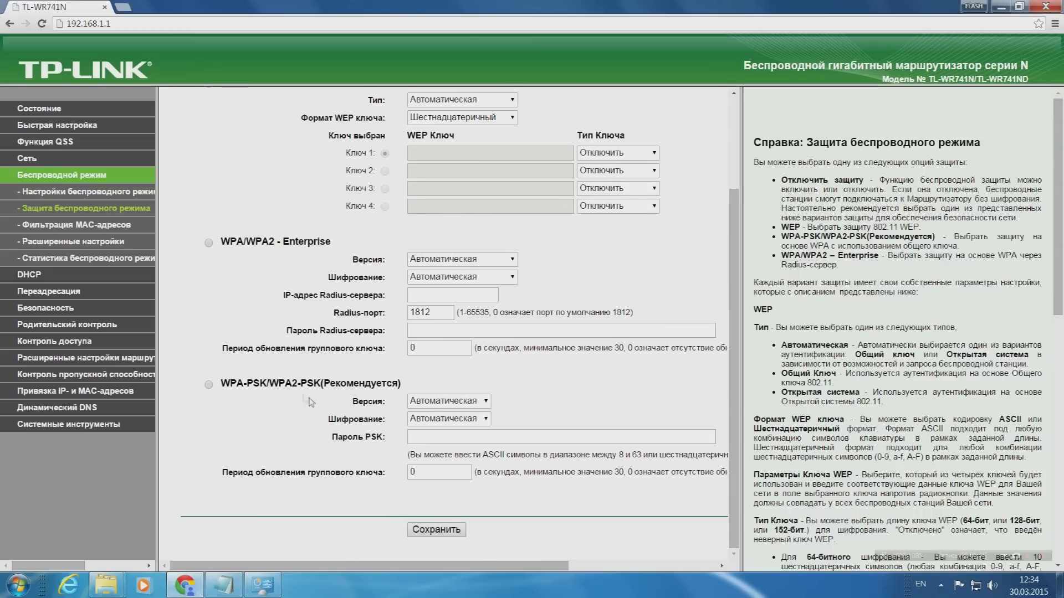
{"action": "left_click", "coordinate": [209, 385]}
{"action": "left_click", "coordinate": [561, 437]}
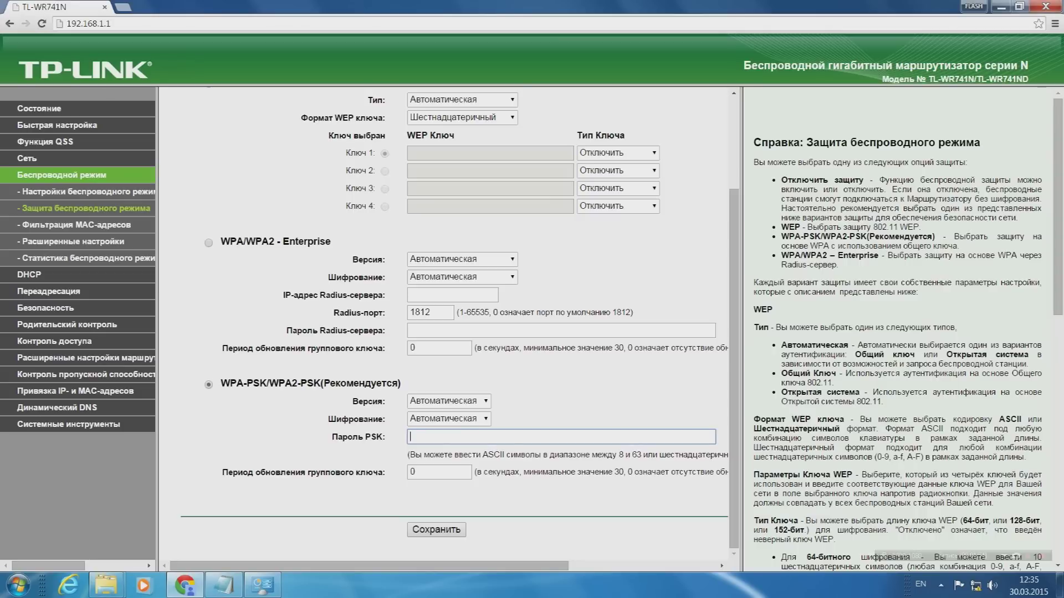
{"action": "type", "text": "0"}
{"action": "key", "text": "BackSpace"}
{"action": "left_click", "coordinate": [100, 176]}
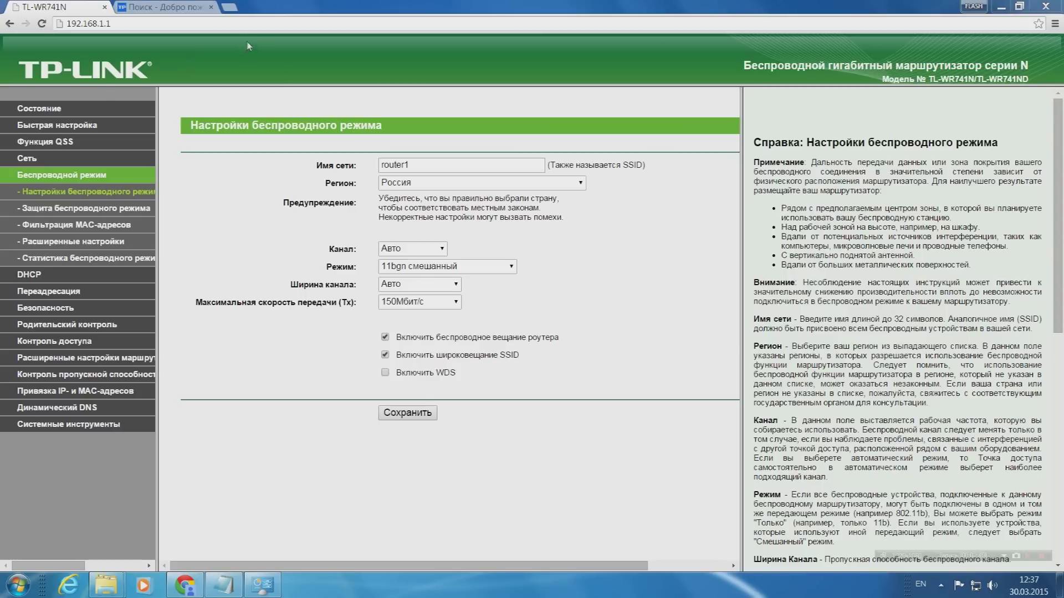
Open the TL-WR741ND V1 quick setup guide PDF from the TP-Link site and scroll through it.
{"action": "left_click", "coordinate": [173, 9]}
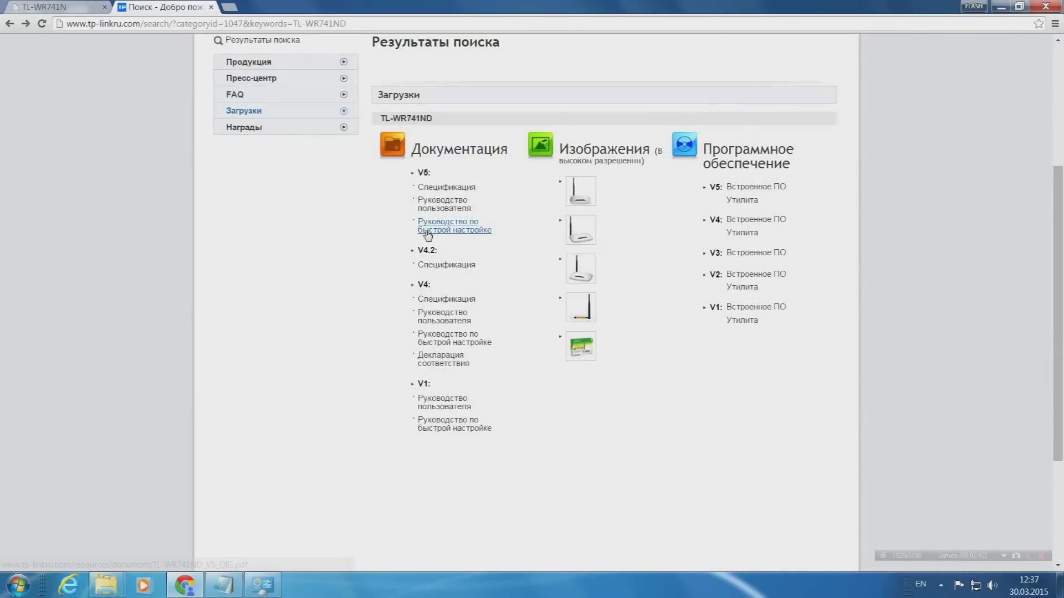
{"action": "scroll", "coordinate": [534, 266], "scroll_direction": "up", "scroll_amount": 4}
{"action": "scroll", "coordinate": [544, 268], "scroll_direction": "down", "scroll_amount": 4}
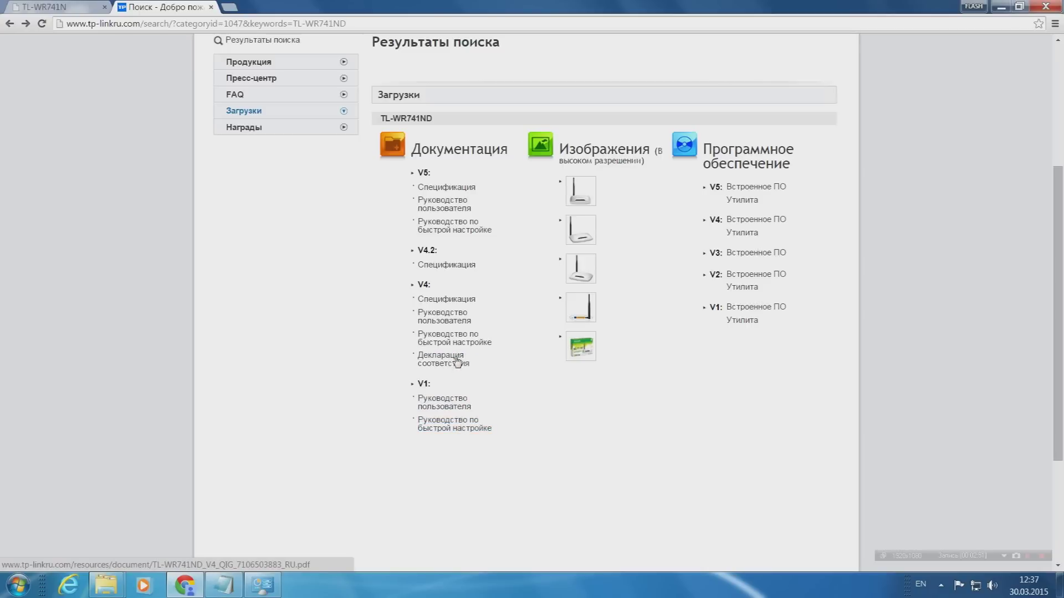
{"action": "left_click", "coordinate": [463, 424]}
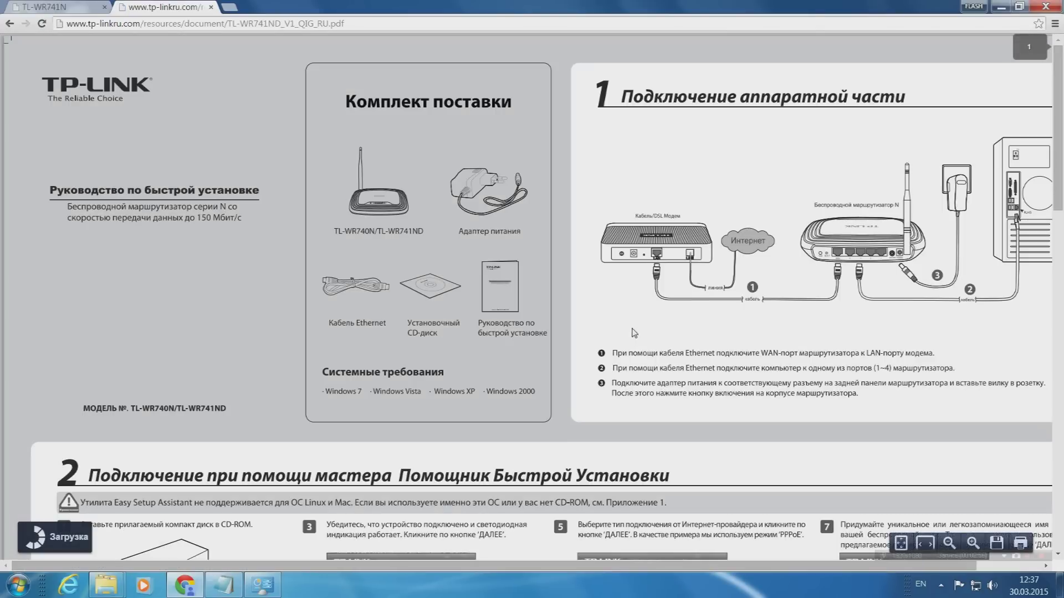
{"action": "scroll", "coordinate": [632, 333], "scroll_direction": "down", "scroll_amount": 10}
{"action": "scroll", "coordinate": [623, 322], "scroll_direction": "down", "scroll_amount": 8}
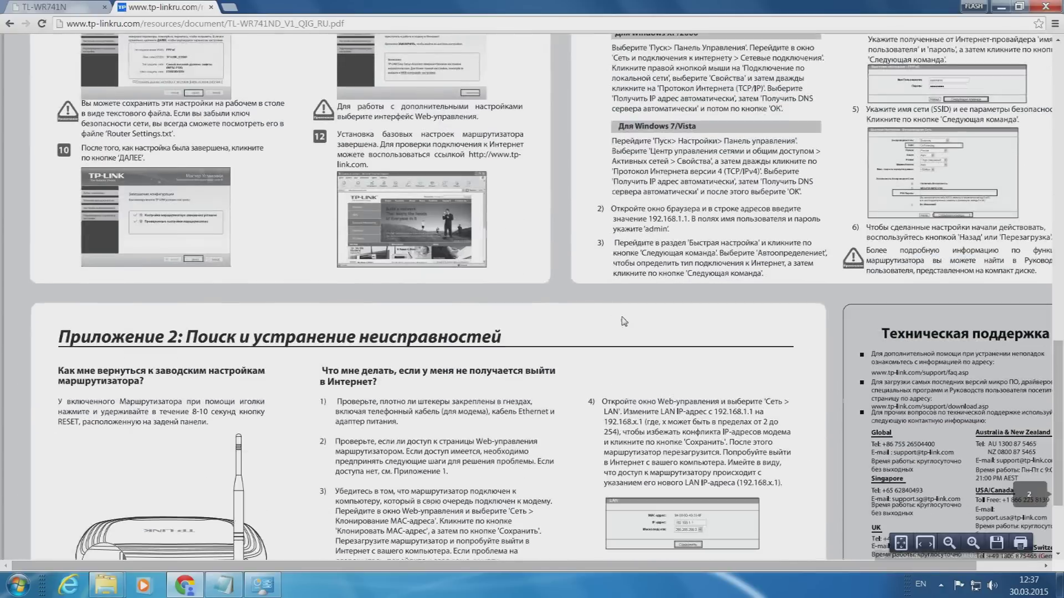
{"action": "scroll", "coordinate": [625, 321], "scroll_direction": "down", "scroll_amount": 3}
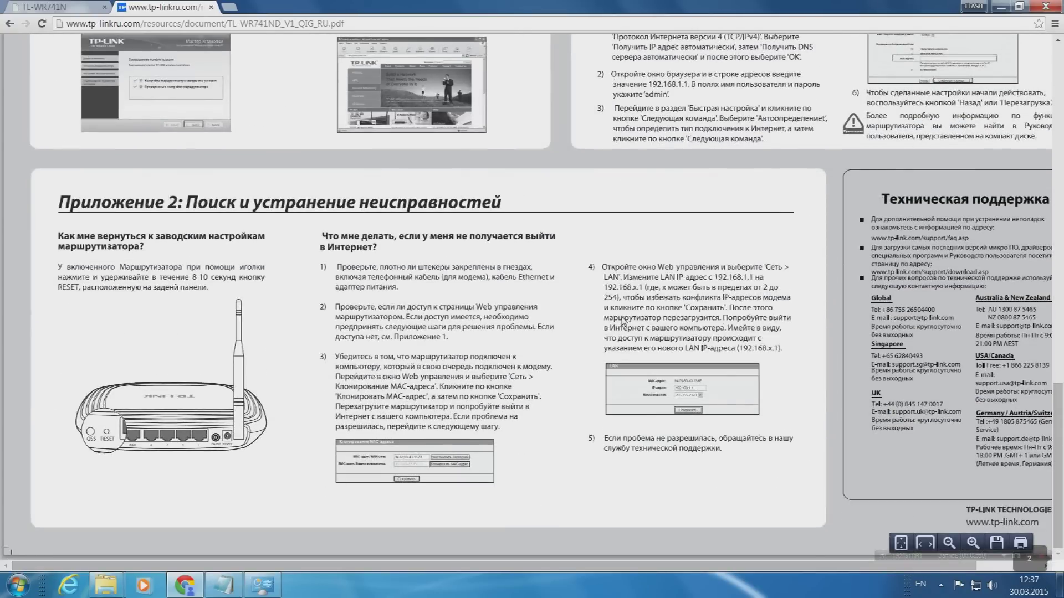
{"action": "scroll", "coordinate": [623, 322], "scroll_direction": "up", "scroll_amount": 7}
{"action": "scroll", "coordinate": [624, 317], "scroll_direction": "up", "scroll_amount": 5}
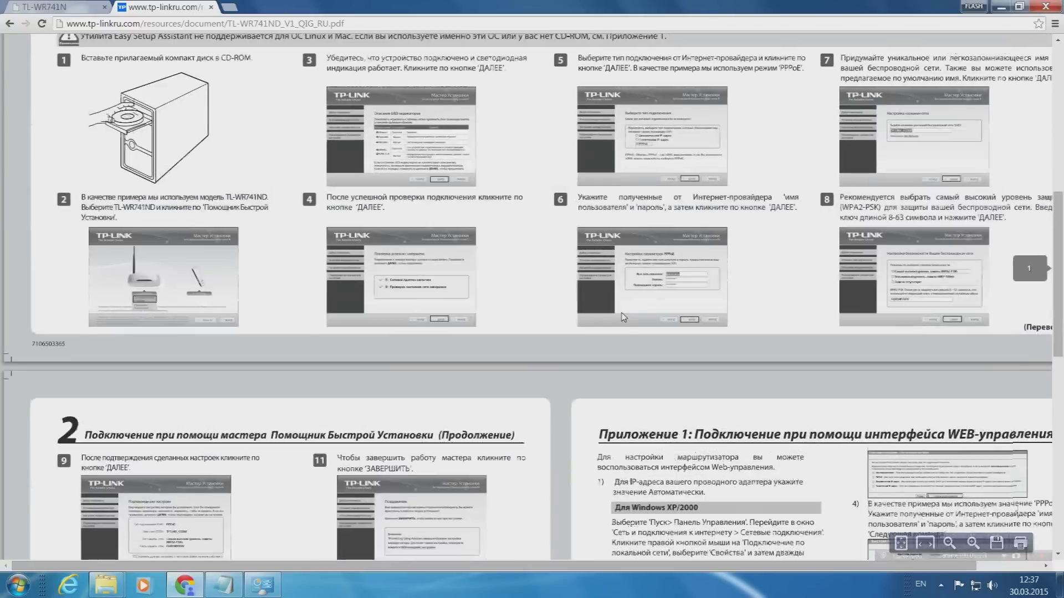
{"action": "scroll", "coordinate": [623, 317], "scroll_direction": "up", "scroll_amount": 8}
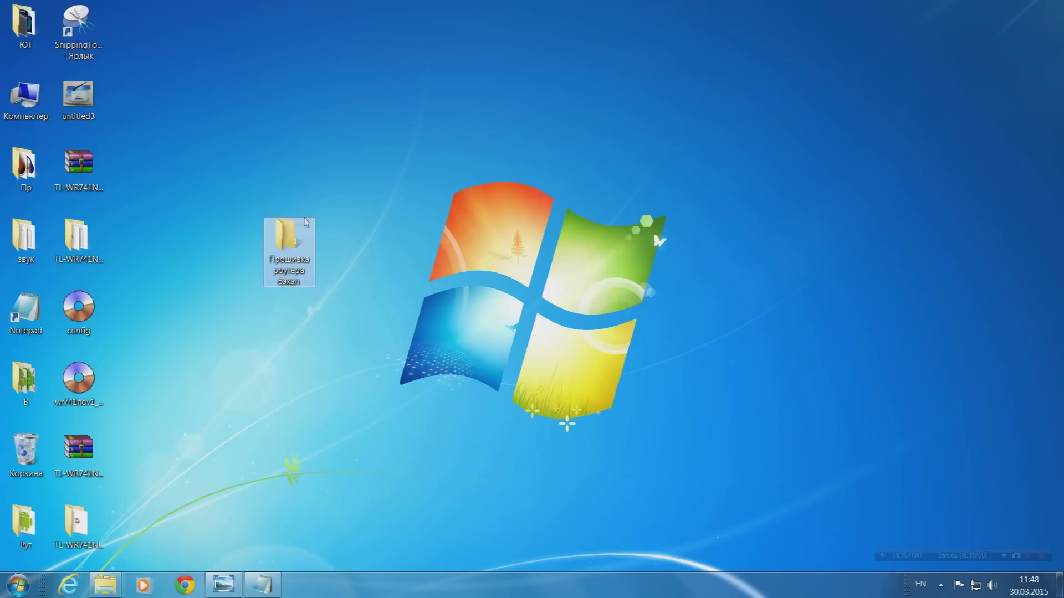
Move the config file into the Прошивка роутера бэкап folder and place that folder beside Notepad.
{"action": "left_click_drag", "start_coordinate": [82, 317], "coordinate": [286, 249]}
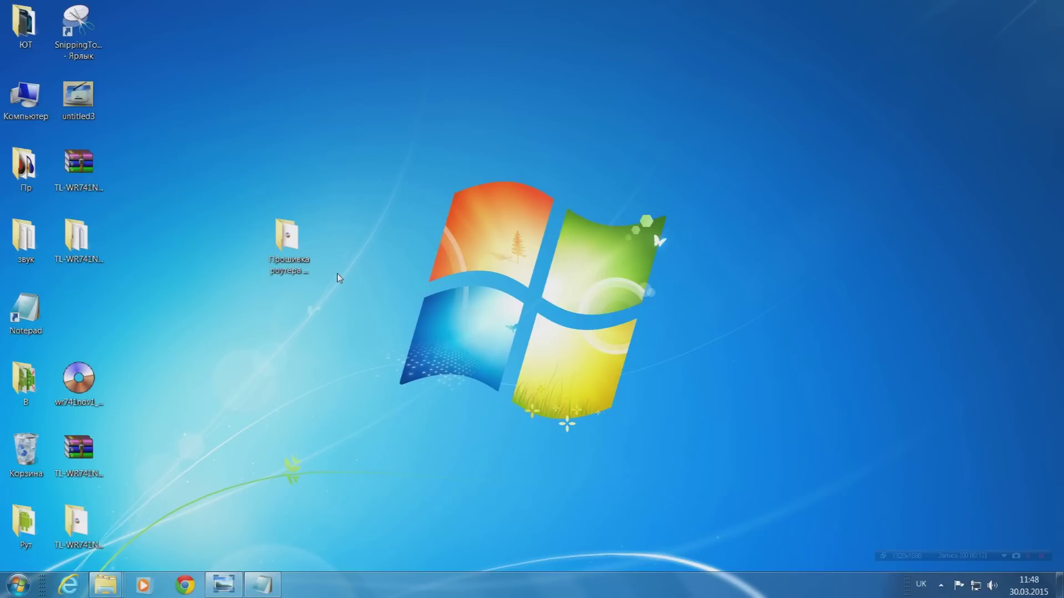
{"action": "mouse_move", "coordinate": [290, 241]}
{"action": "left_click_drag", "start_coordinate": [291, 240], "coordinate": [85, 301]}
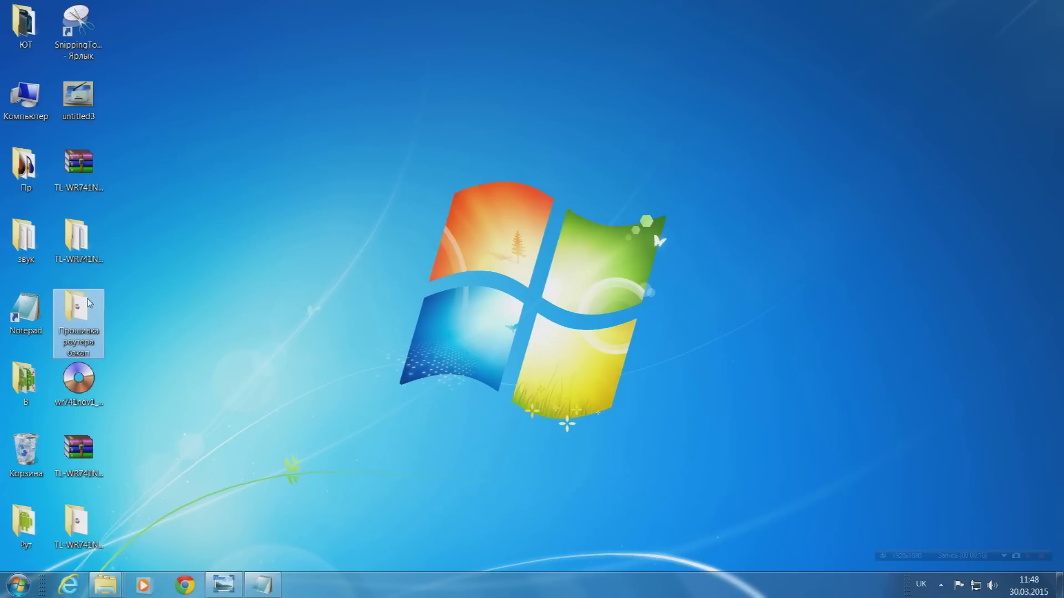
{"action": "left_click", "coordinate": [311, 316]}
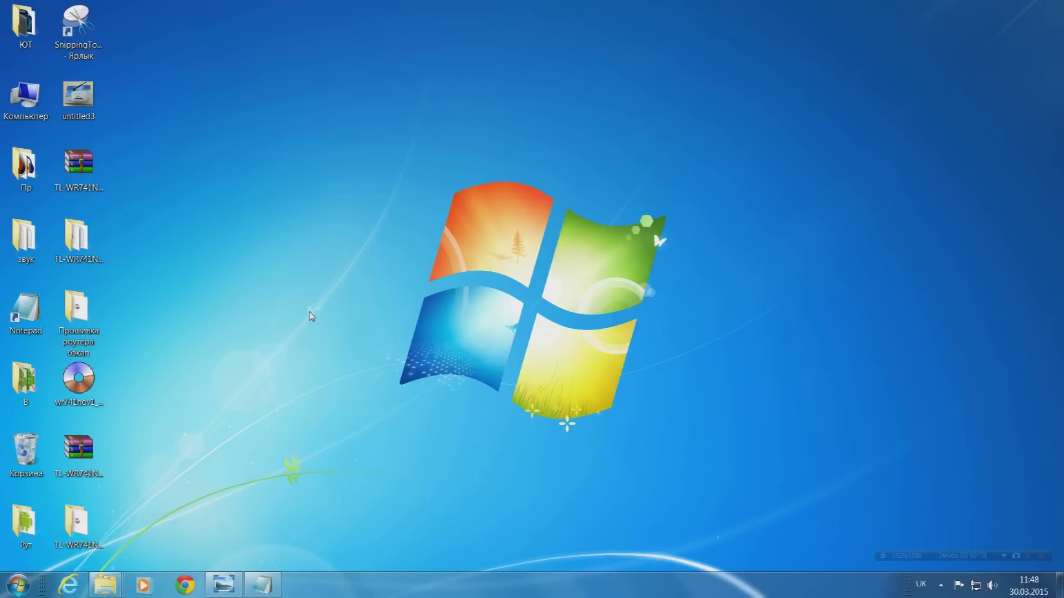